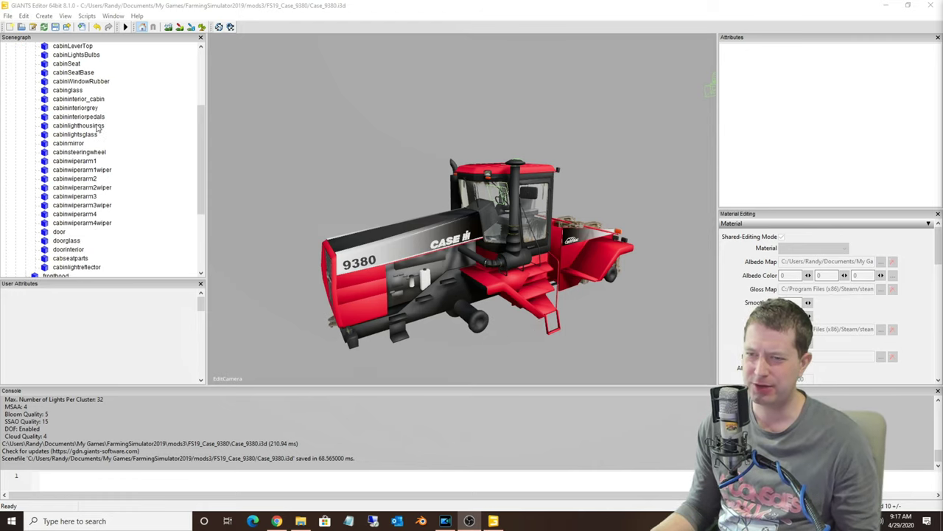
- Fly the viewport into the Case 9380 cab for a close view of the steering wheel
scroll(94, 120, "down", 3)
scroll(518, 252, "up", 10)
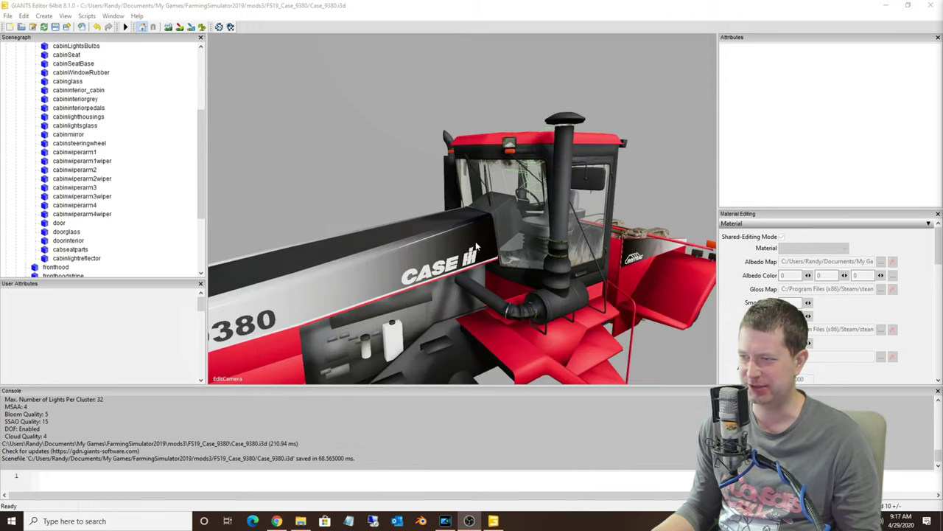
right_click_drag(424, 325, 228, 258)
right_click_drag(392, 260, 447, 272)
- Set the steering wheel's albedo map to brand_caseIH from FS19_Case_9380/Textures
left_click(488, 219)
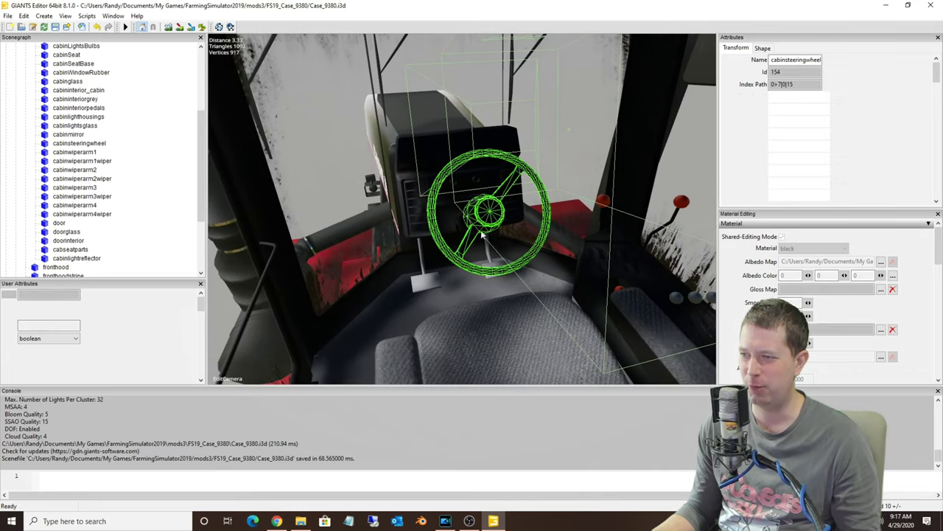
left_click(881, 261)
left_click(249, 65)
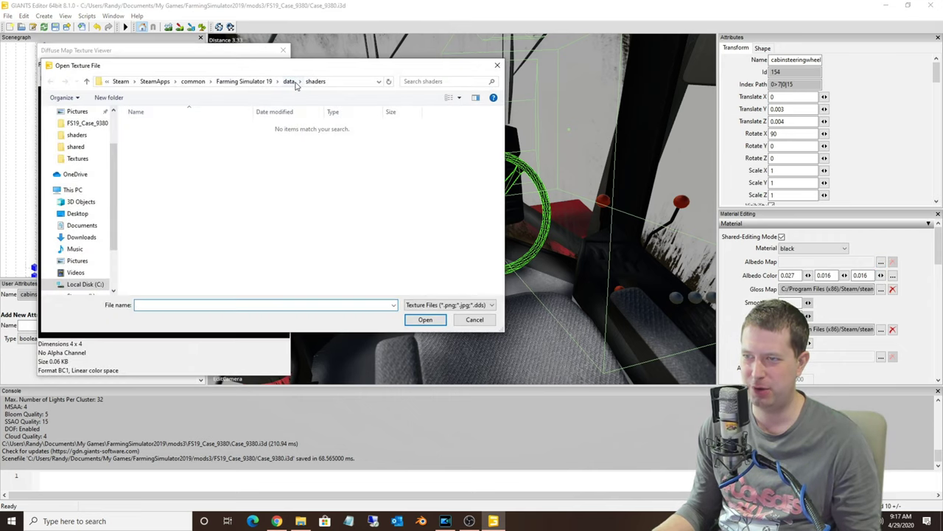
left_click(85, 123)
double_click(151, 138)
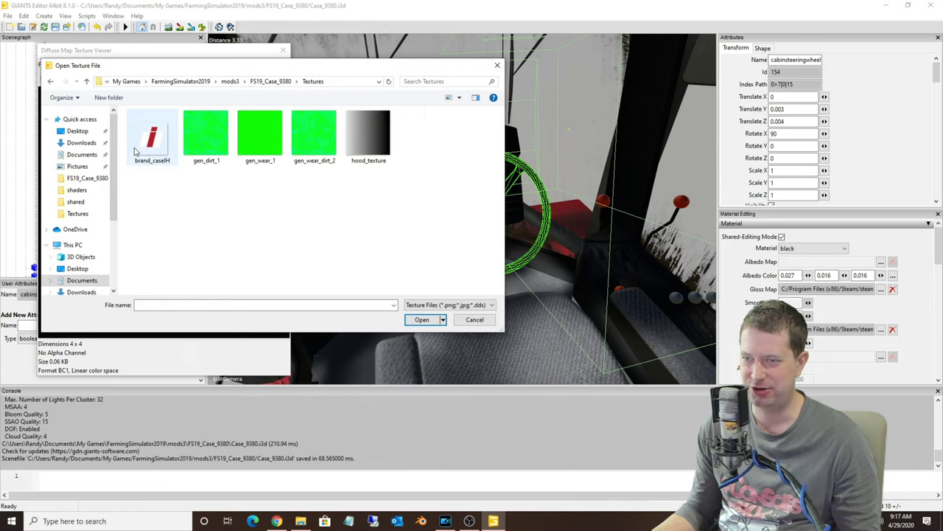
double_click(151, 149)
left_click(282, 50)
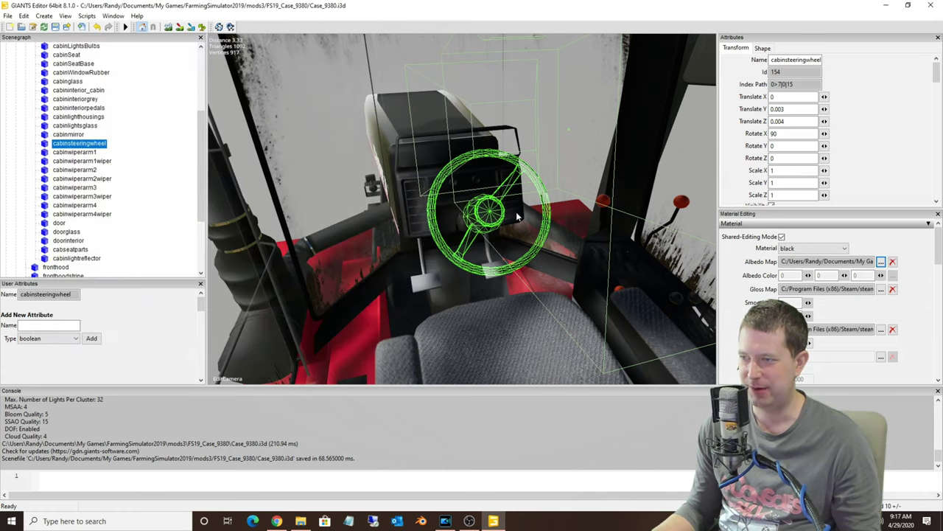
- Choose a colorMask variation in the wheel's Custom Shader settings
middle_click_drag(493, 235, 571, 234)
scroll(774, 280, "down", 5)
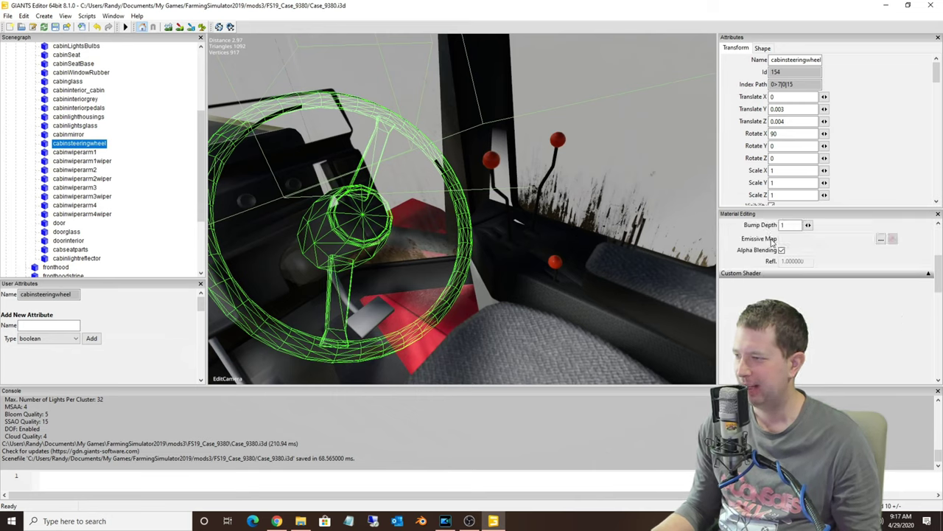
left_click(907, 275)
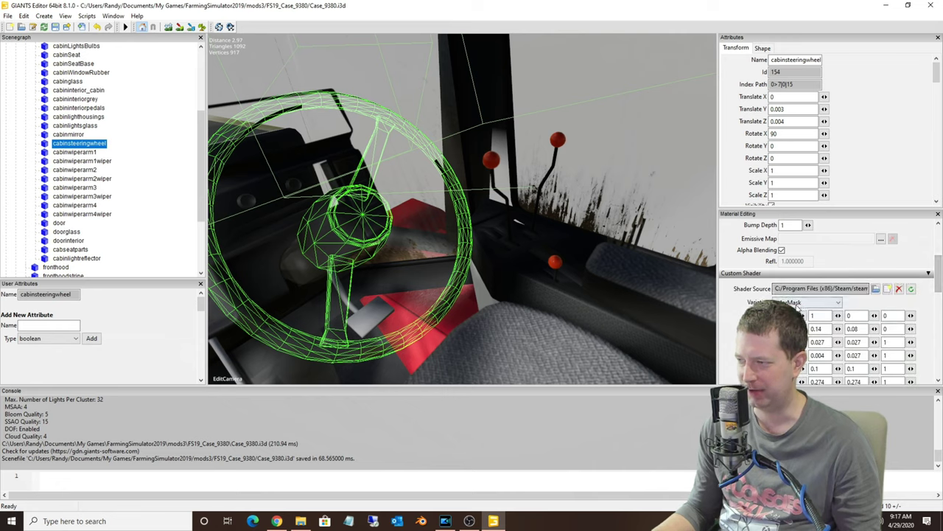
left_click(802, 304)
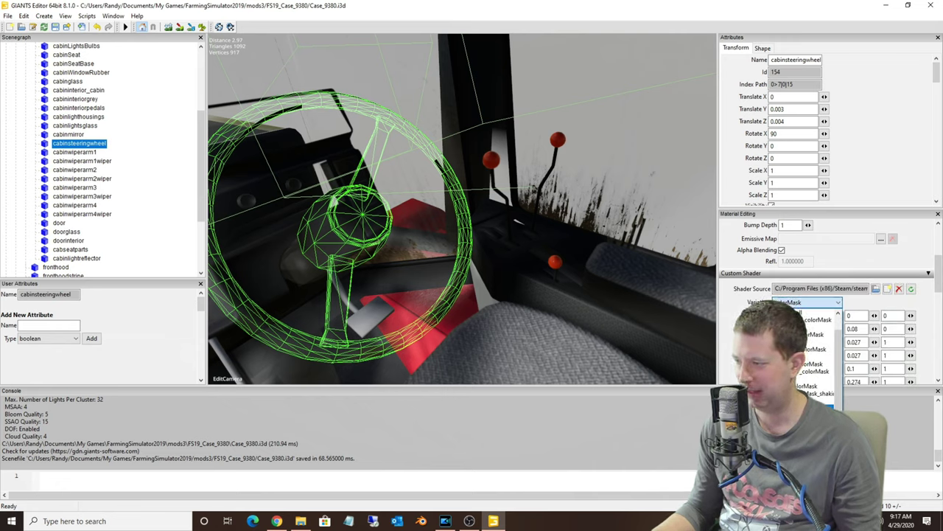
left_click(814, 378)
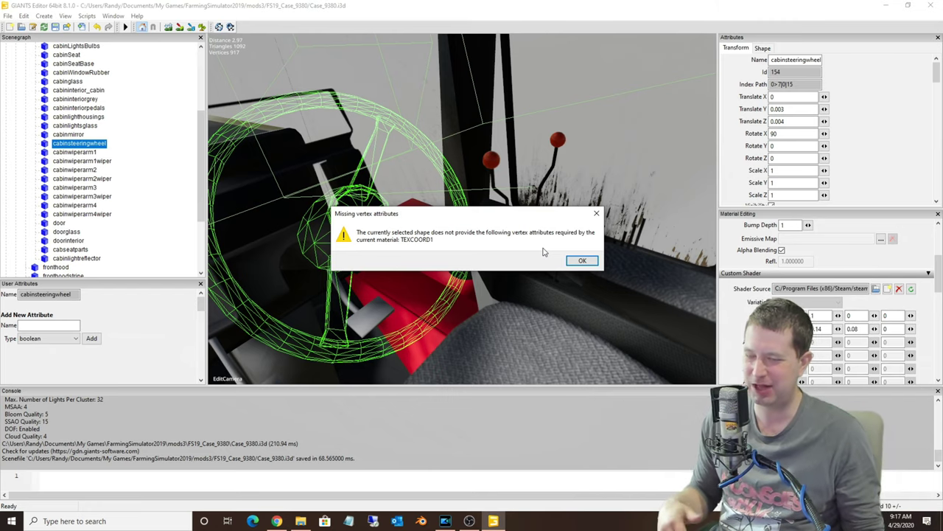
- Dismiss the missing vertex attributes warning and quit the editor without saving
key("Return")
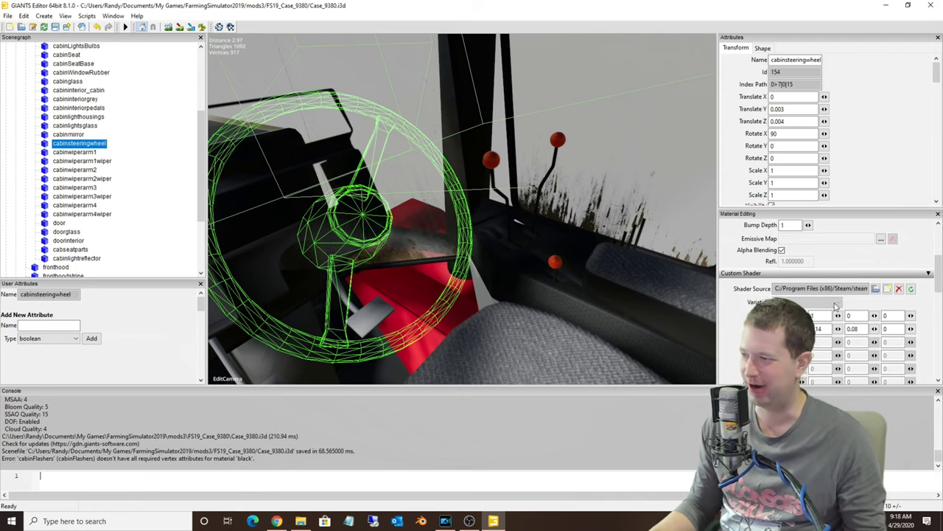
left_click(930, 5)
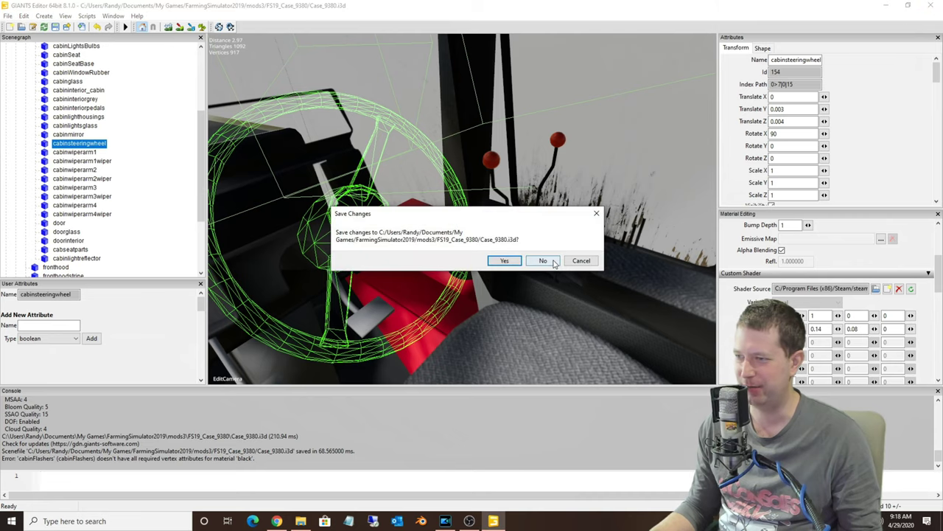
left_click(543, 262)
- Reopen Case_9380.i3d in GIANTS Editor and rotate around the tractor
left_click(190, 119)
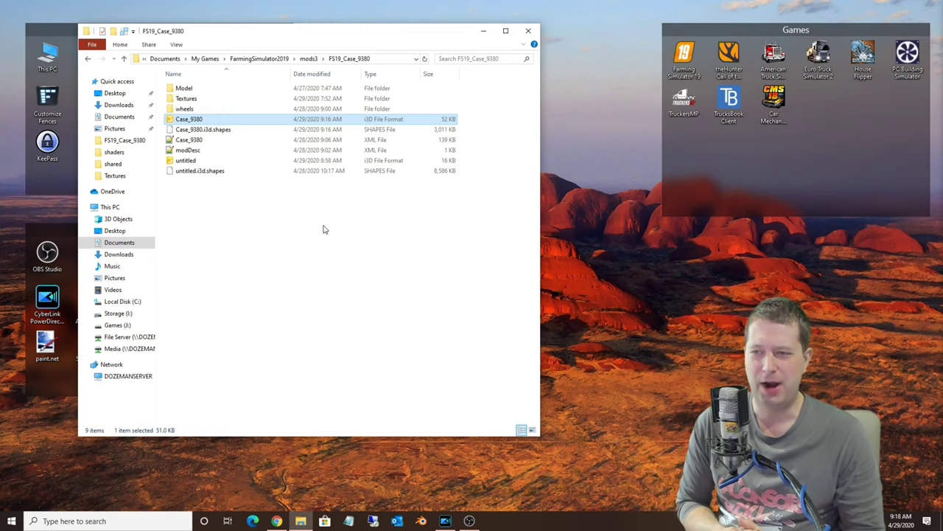
key("Return")
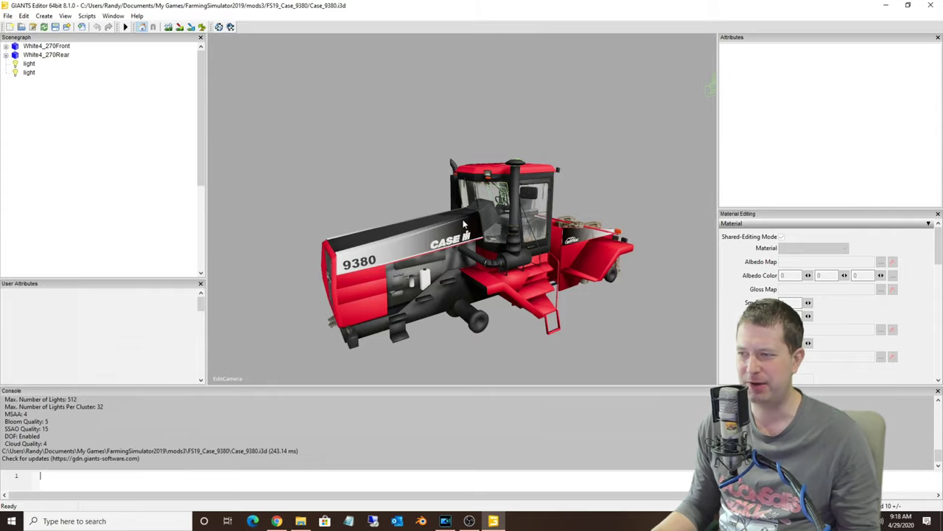
middle_click_drag(263, 210, 480, 219)
- Frame the cab dashboard and select the steering wheel
scroll(480, 214, "up", 10)
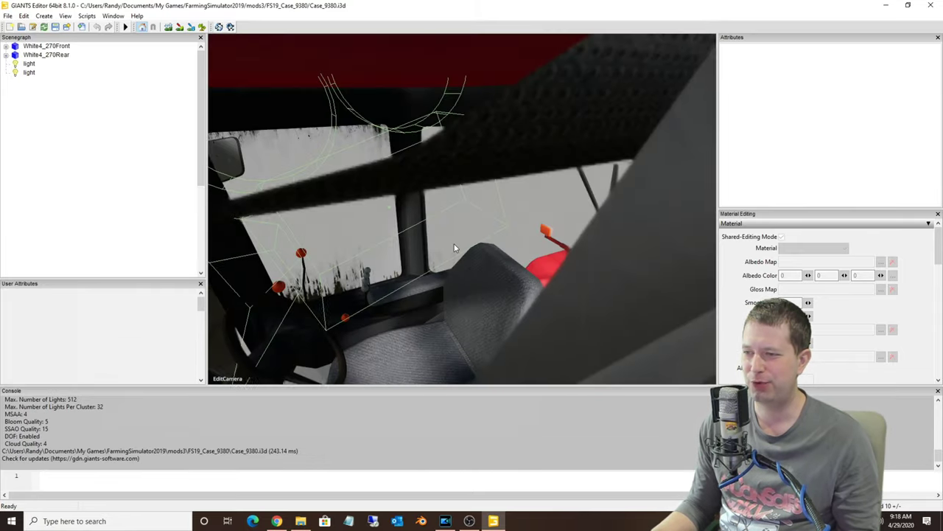
middle_click_drag(422, 243, 218, 293)
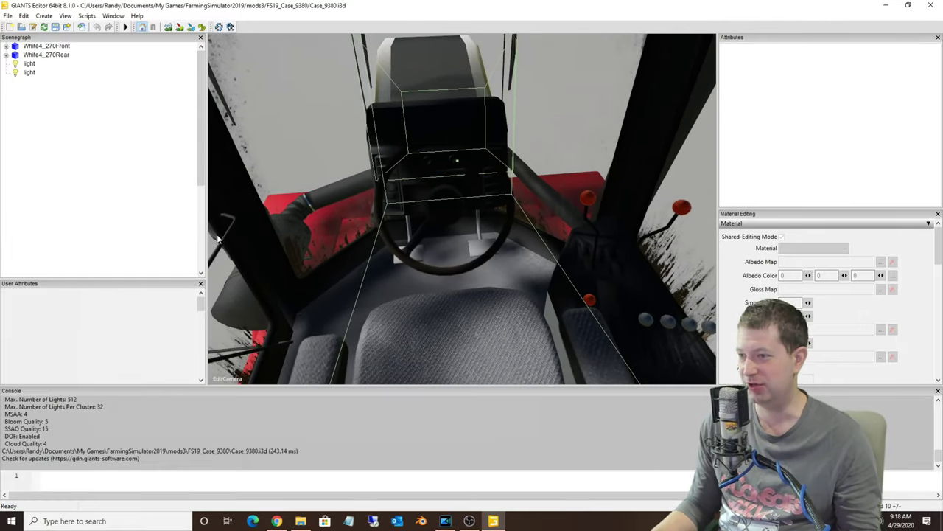
mouse_move(335, 191)
middle_mouse_down()
mouse_move(339, 200)
mouse_move(324, 211)
mouse_move(332, 186)
mouse_move(340, 199)
middle_mouse_up()
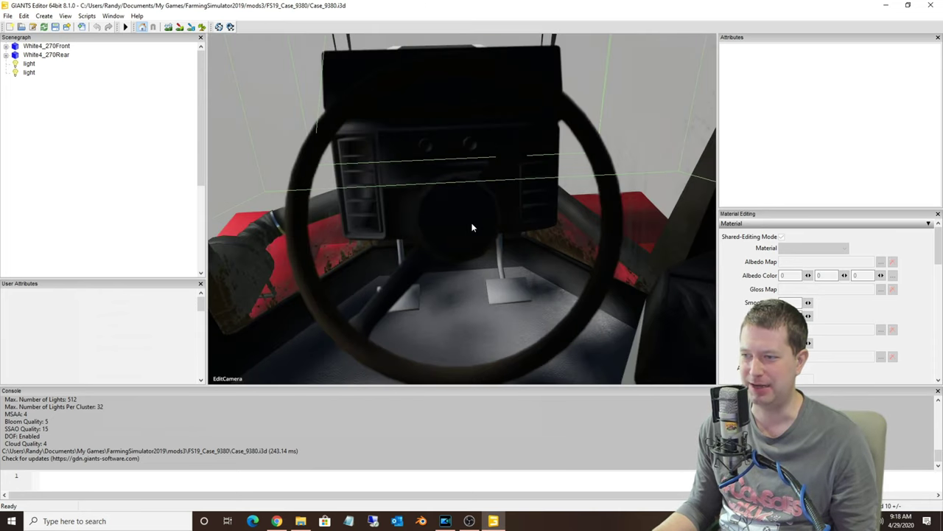
left_click(441, 211)
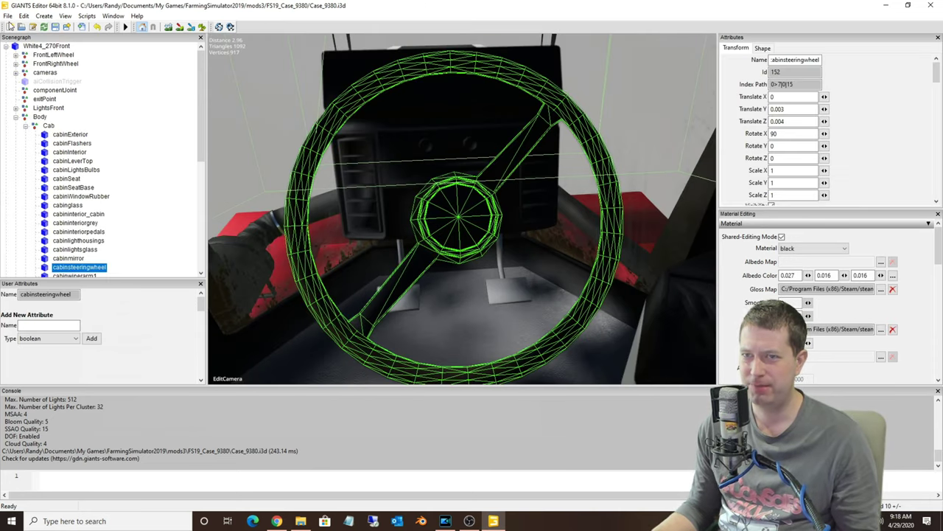
- Export the selected wheel as Wavefront OBJ 'wheel' into FS19_Case_9380, then launch Blender
left_click(8, 15)
left_click(35, 144)
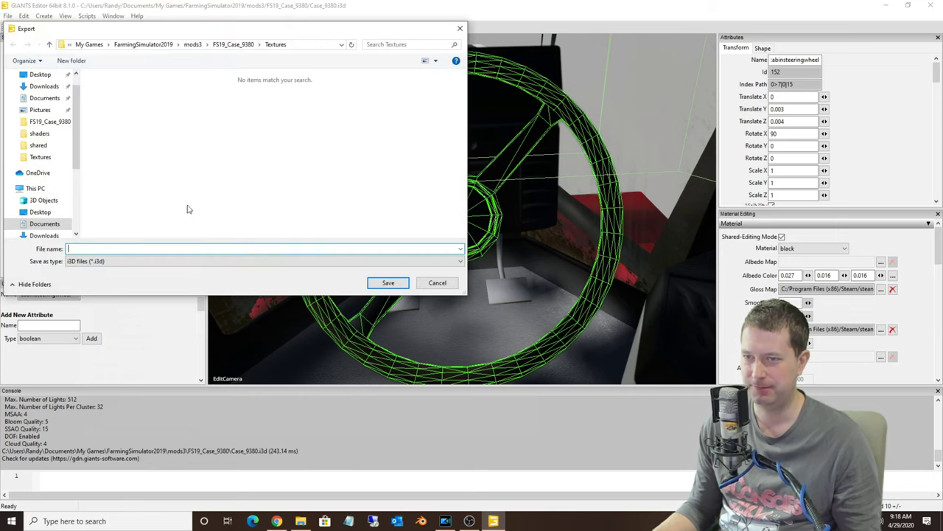
left_click(92, 261)
left_click(91, 287)
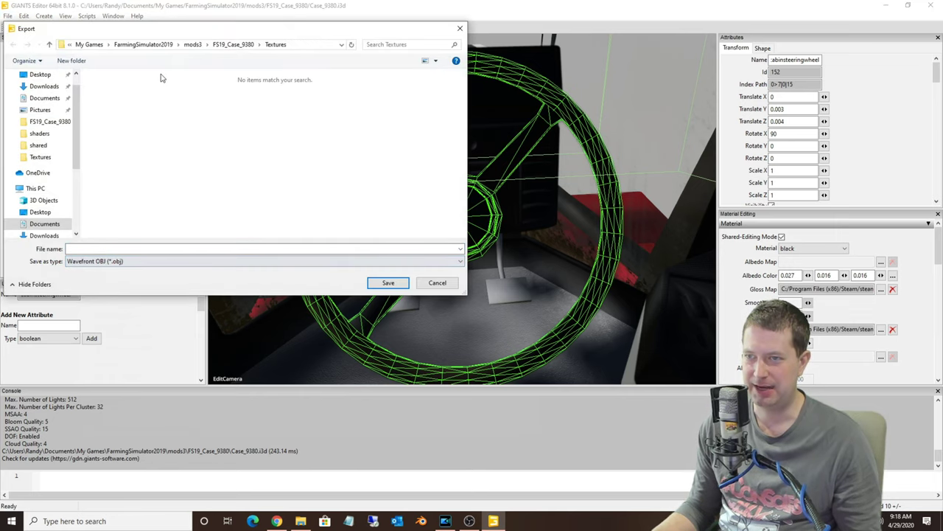
left_click(48, 121)
left_click(82, 248)
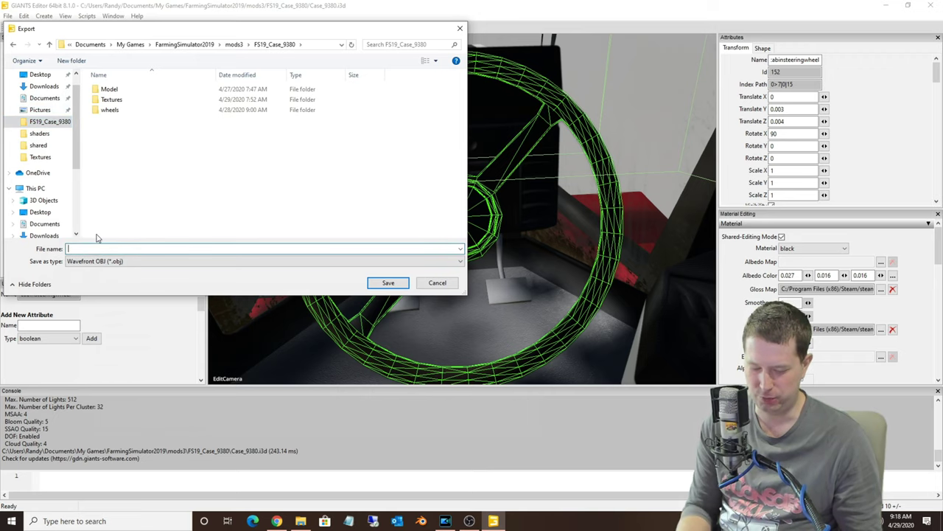
type("wheel")
left_click(388, 282)
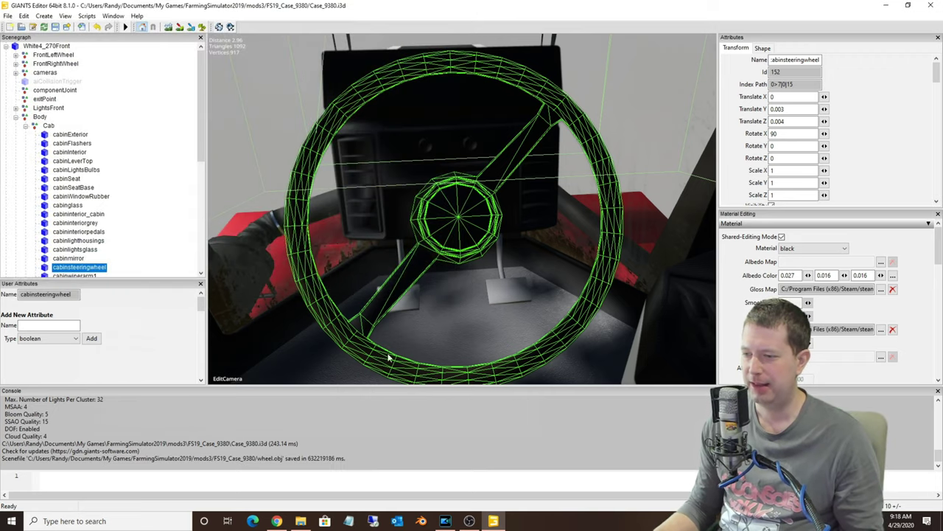
key("super+8")
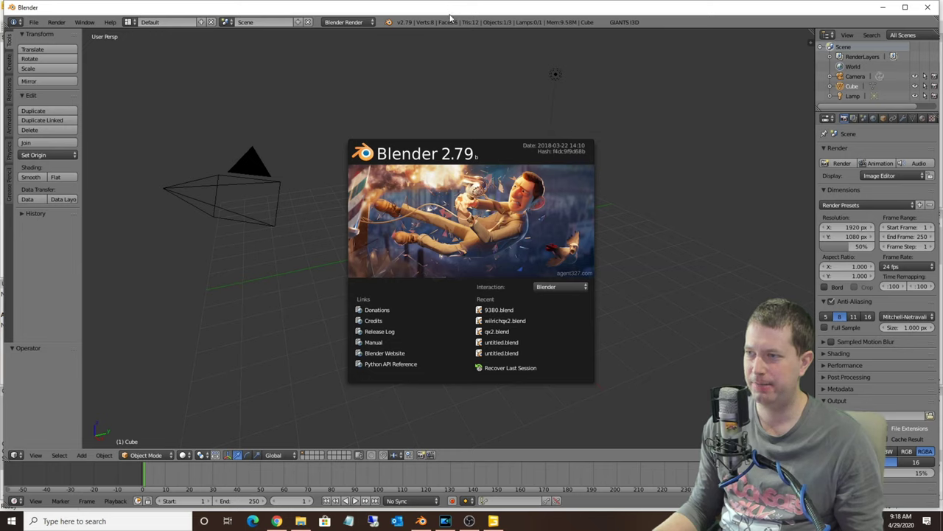
- Dismiss the Blender splash screen and delete the default cube
left_click(449, 220)
key("x")
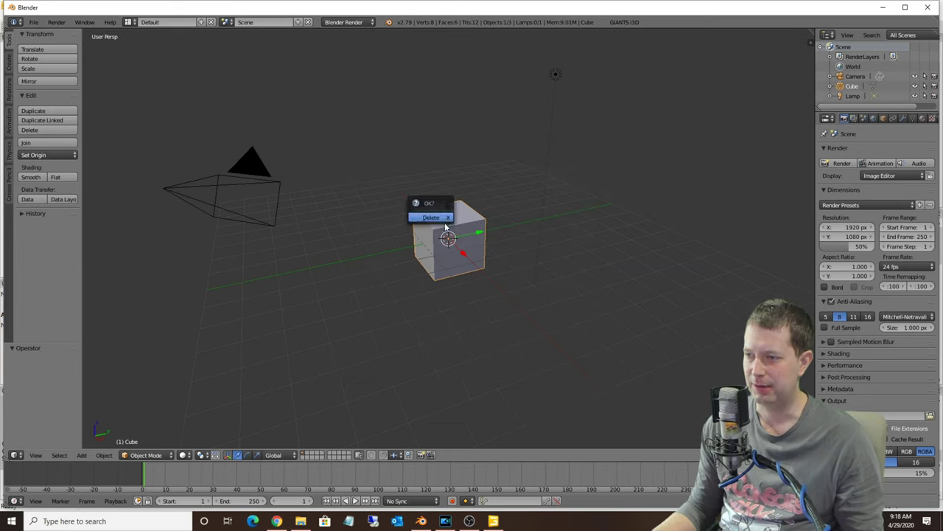
left_click(442, 215)
- Import FS19_Case_9380/wheel.obj as Wavefront OBJ and orbit to the steering wheel
left_click(33, 22)
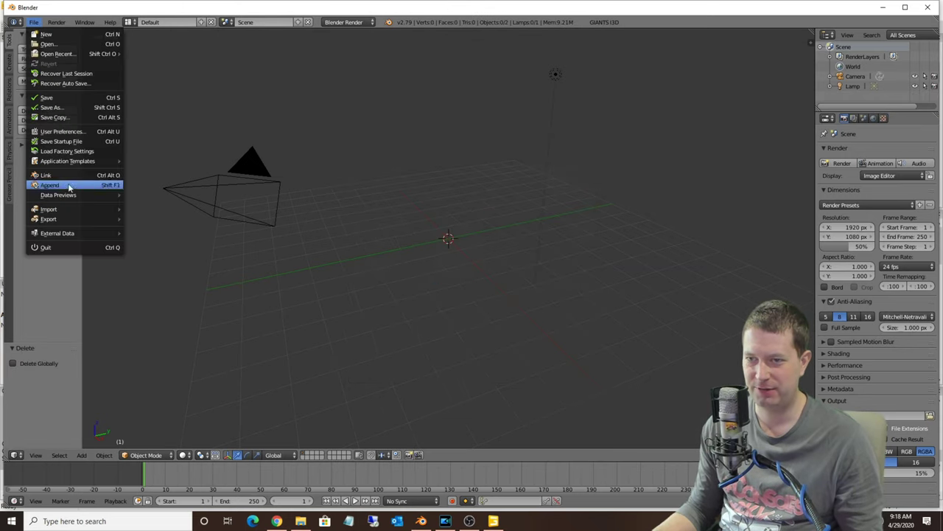
mouse_move(60, 208)
left_click(169, 268)
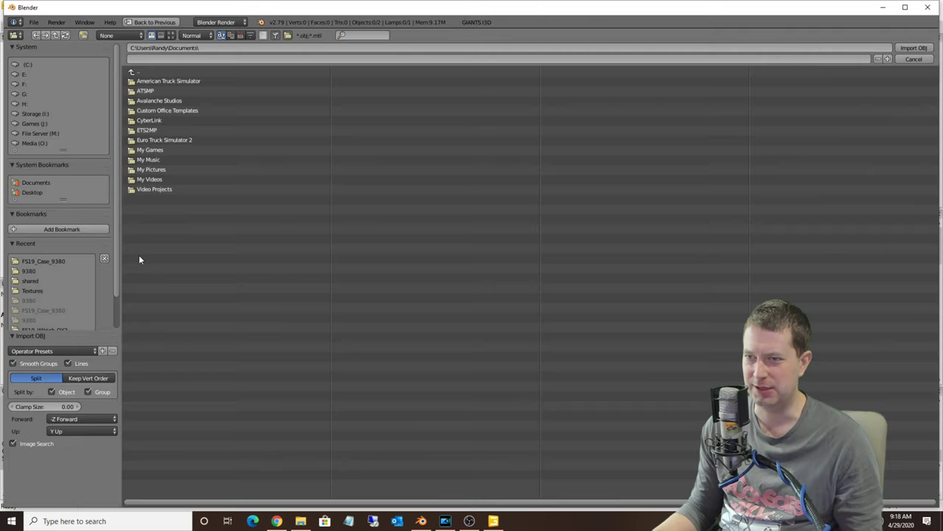
double_click(40, 265)
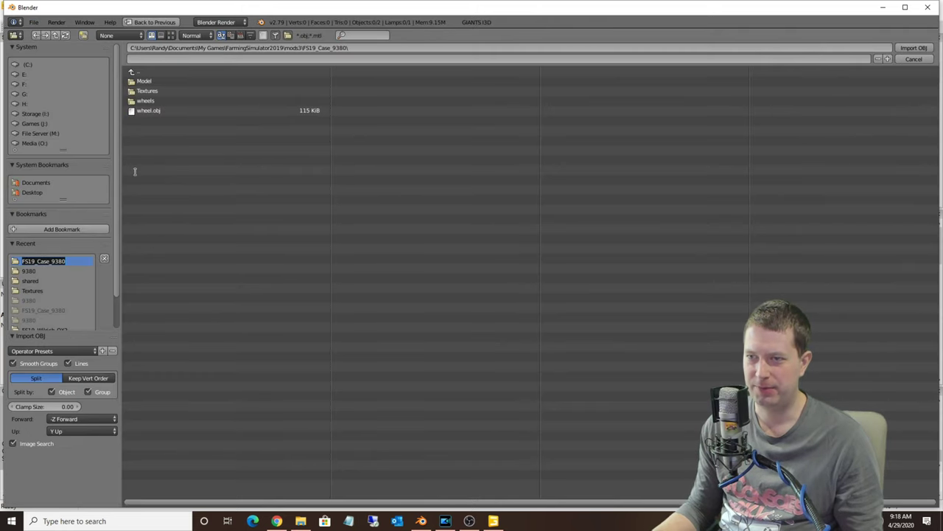
double_click(147, 111)
scroll(434, 148, "up", 10)
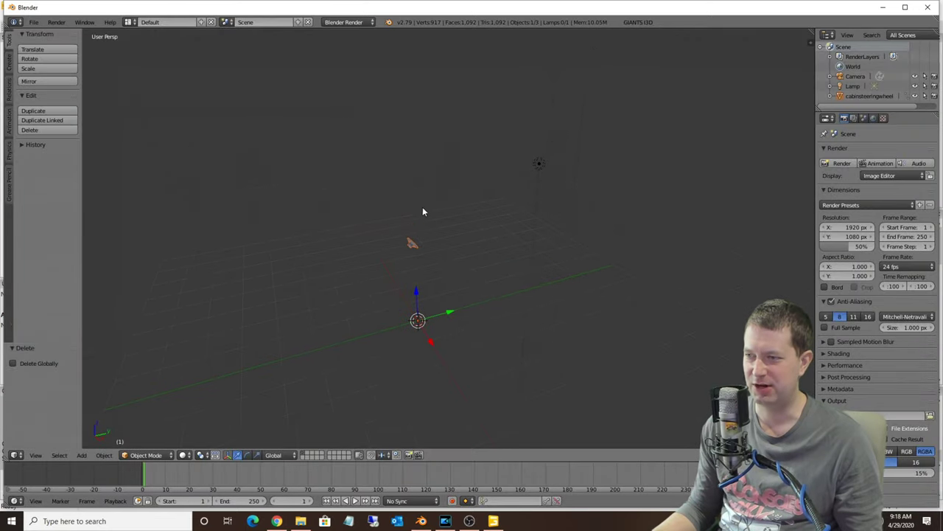
middle_click_drag(270, 221, 356, 204)
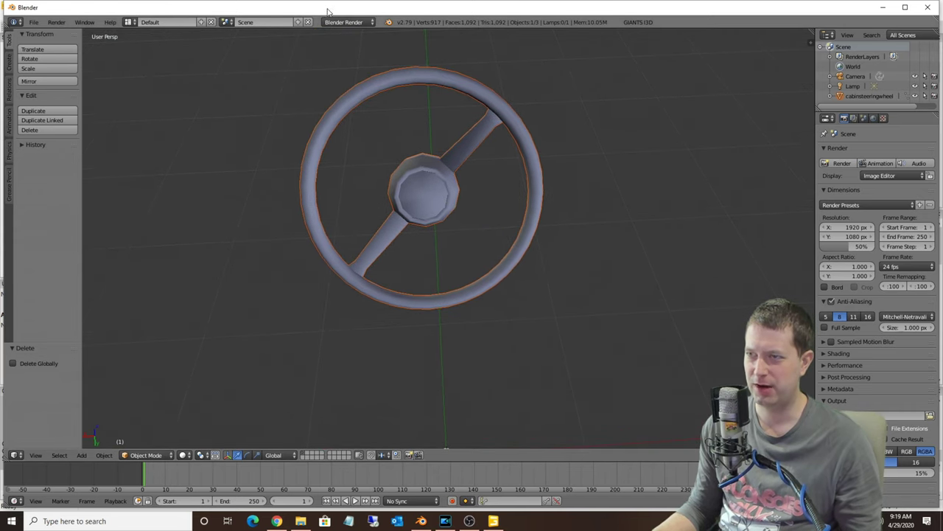
- Put the steering wheel into Edit Mode with all vertices deselected
right_click(355, 267)
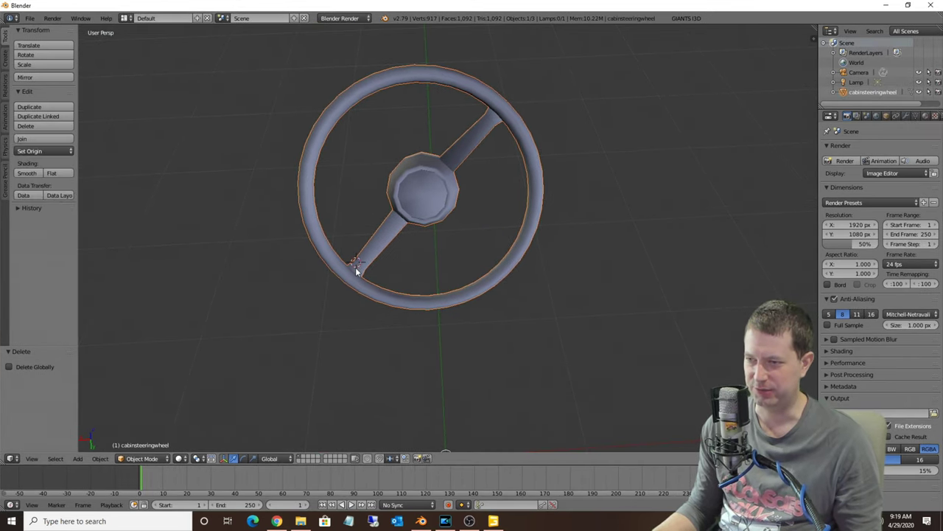
left_click(137, 458)
left_click(141, 436)
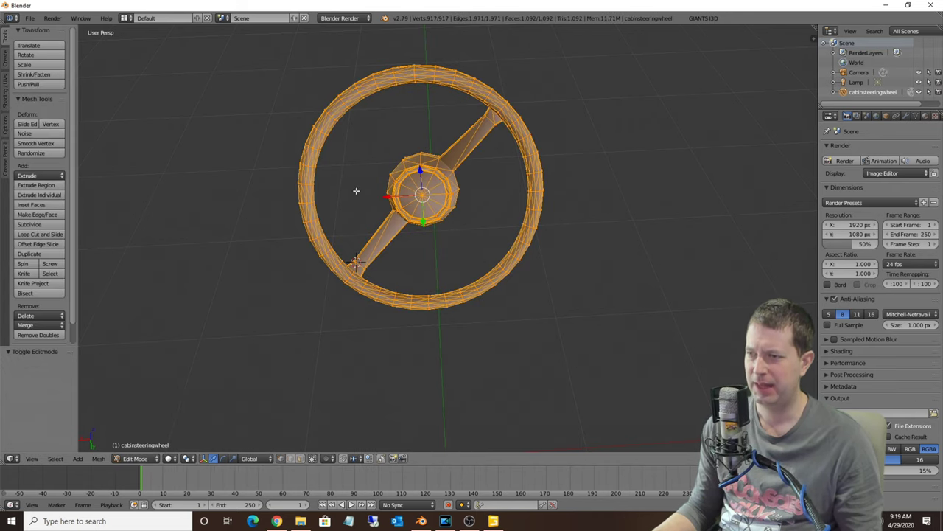
scroll(356, 190, "up", 2)
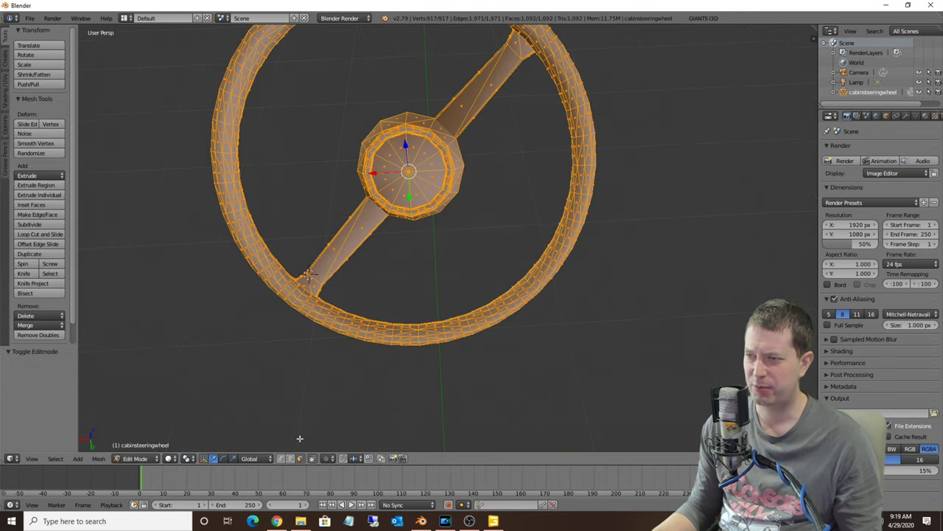
key("a")
- Select the linked hub cap faces and separate them into a new object
right_click(384, 186)
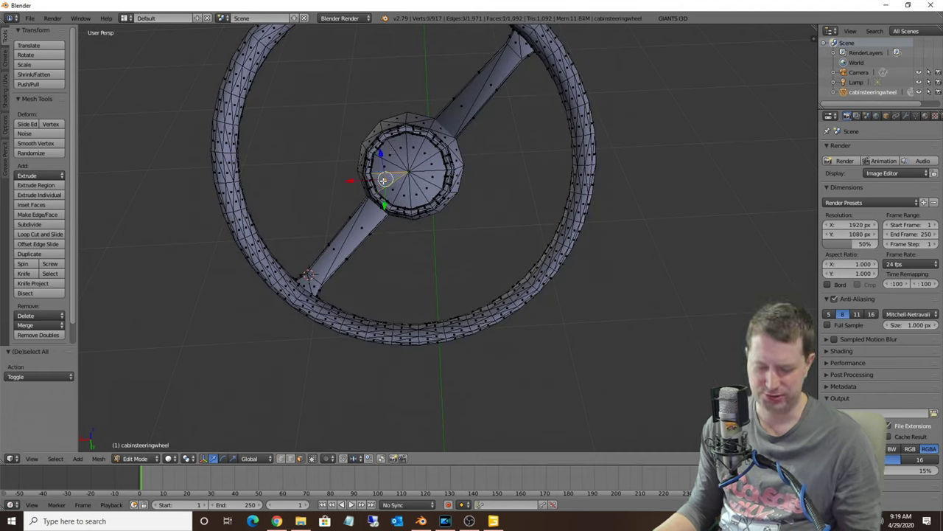
key("ctrl+l")
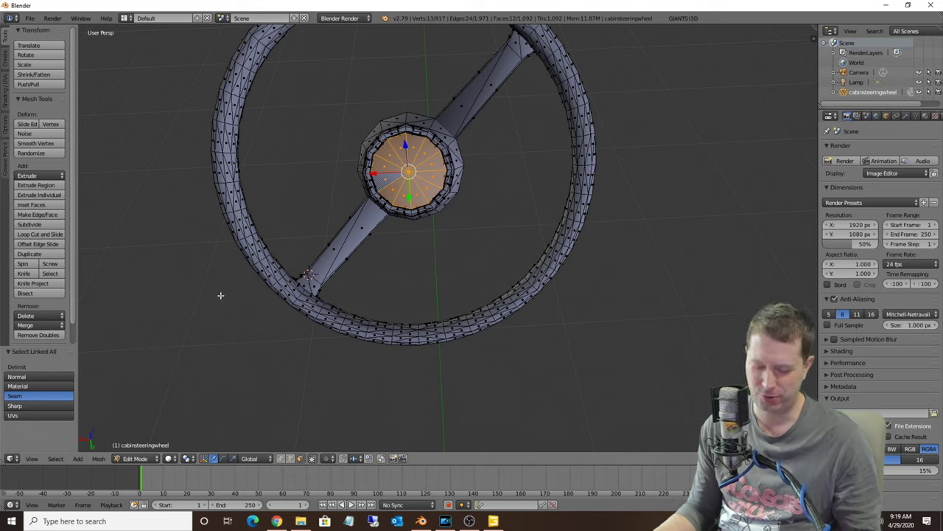
key("p")
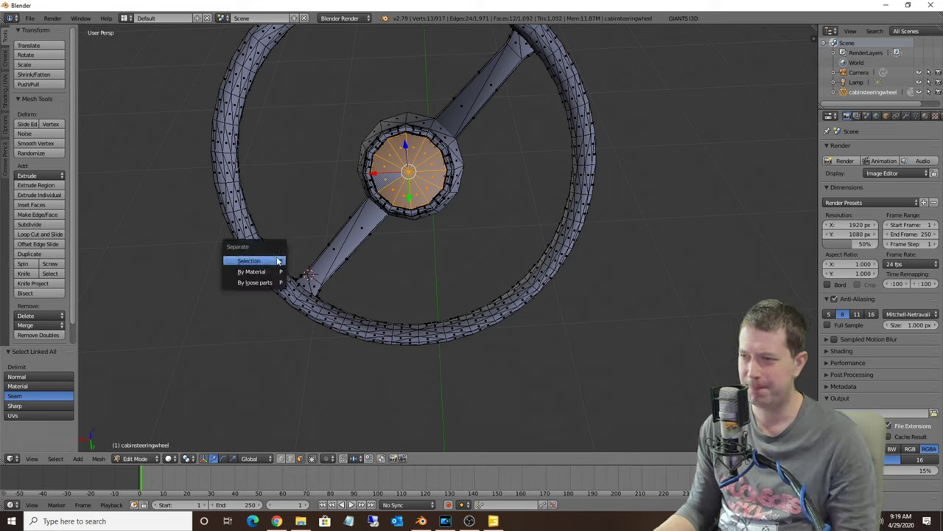
left_click(255, 261)
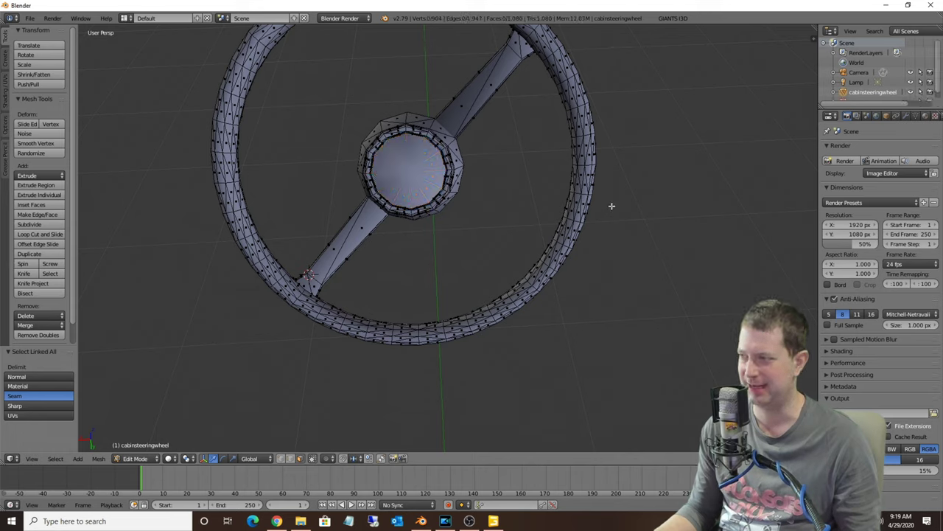
scroll(885, 87, "down", 1)
left_click(883, 96)
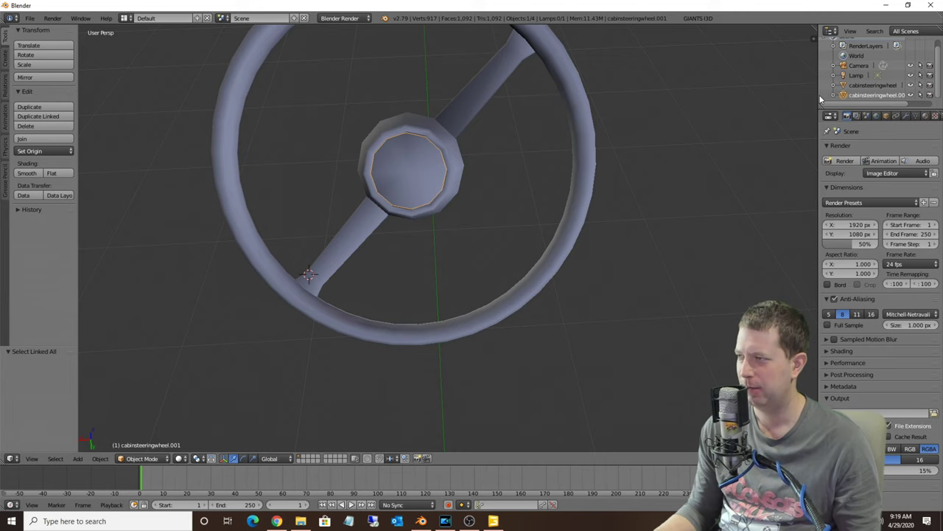
- Rename cabsteeringwheel.001 in the Outliner to cabsteeringwheelLogo
left_click_drag(820, 99, 761, 97)
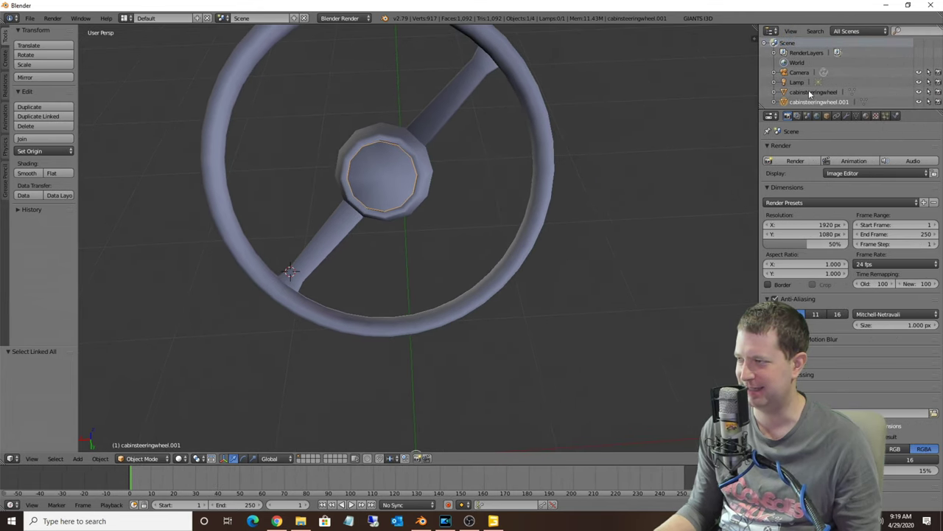
right_click(810, 103)
left_click(774, 200)
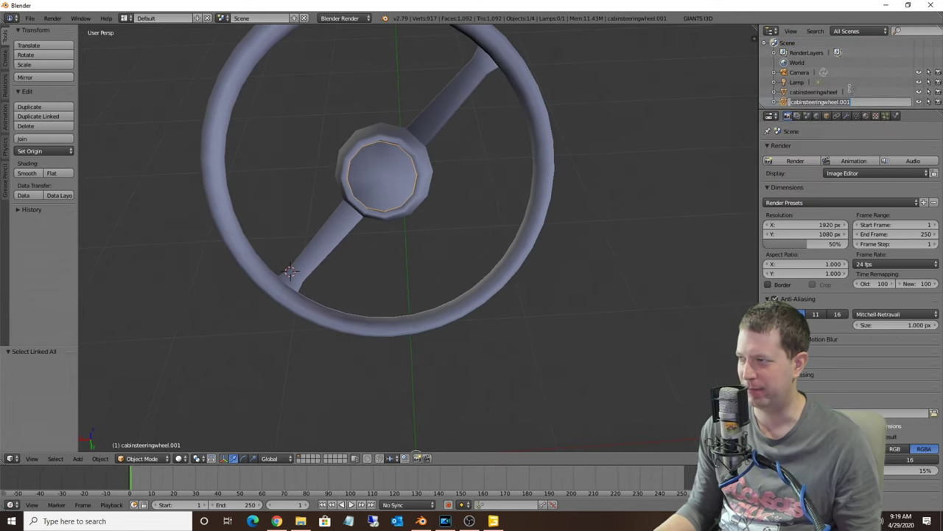
key("ctrl+a")
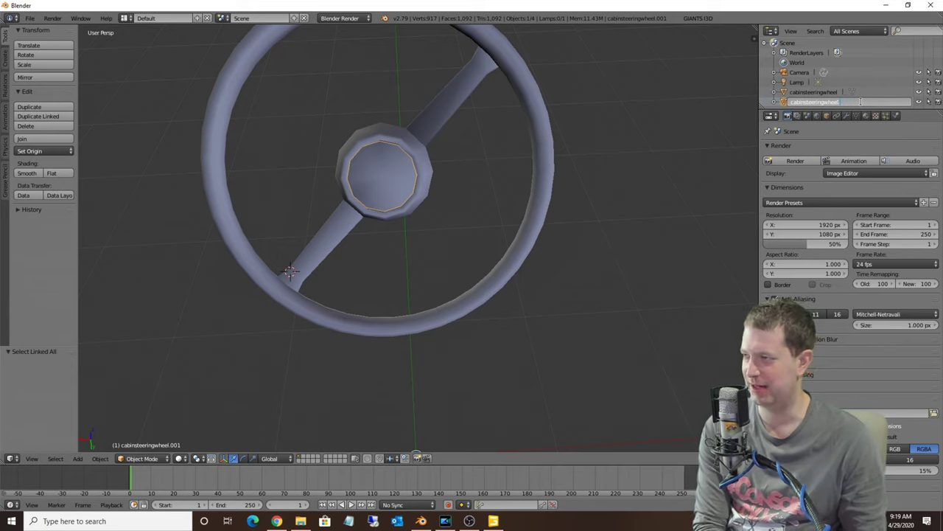
key("End")
key("BackSpace")
key("BackSpace")
key("BackSpace")
key("BackSpace")
type("Logo")
key("Return")
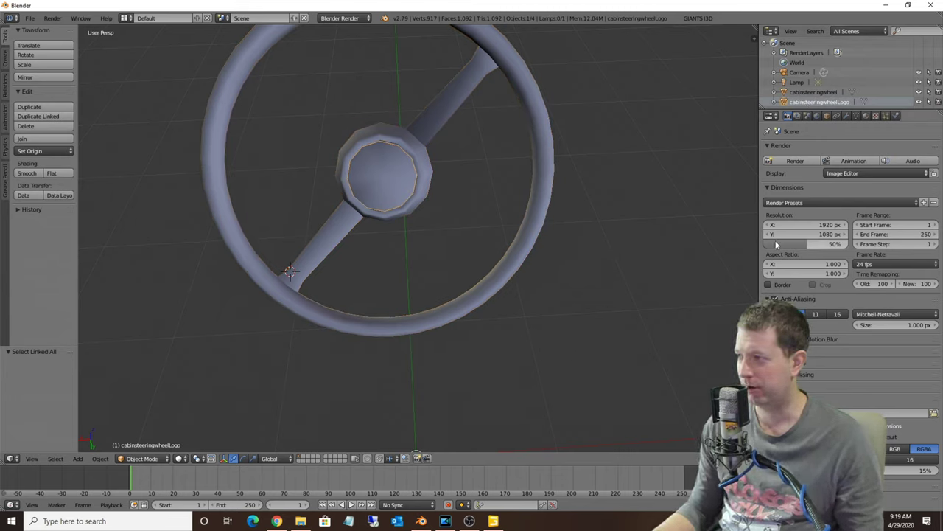
- Add a second UV map to the logo mesh and name it Spec
left_click(855, 117)
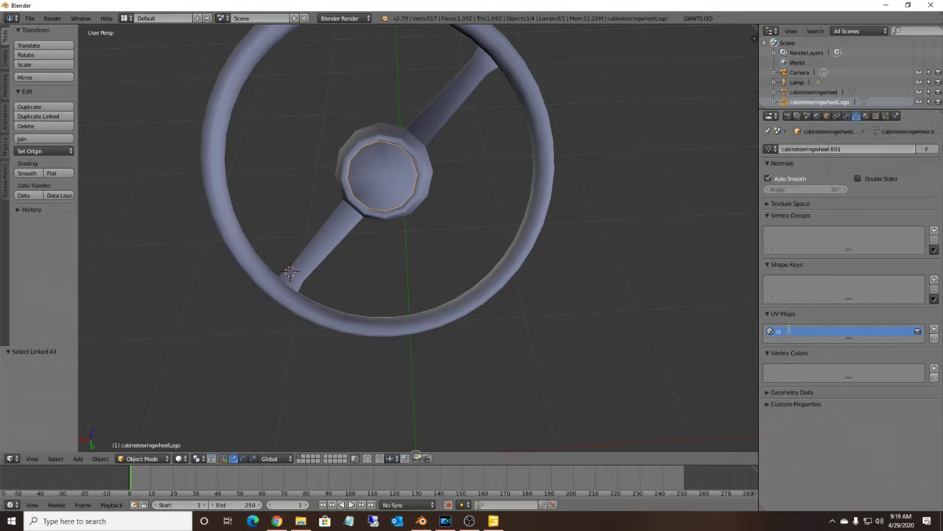
left_click(934, 330)
double_click(796, 342)
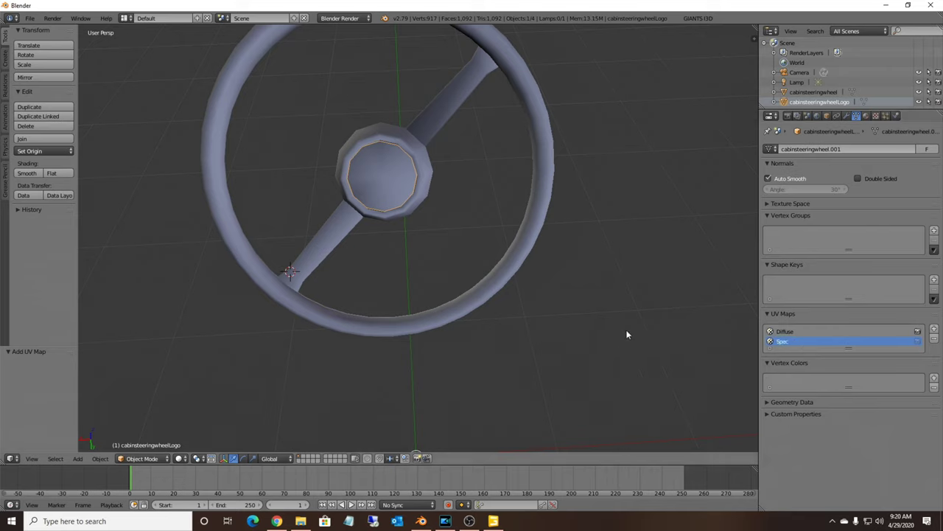
right_click(358, 24)
- Split the 3D view and turn the right half into a UV/Image Editor
left_click(339, 37)
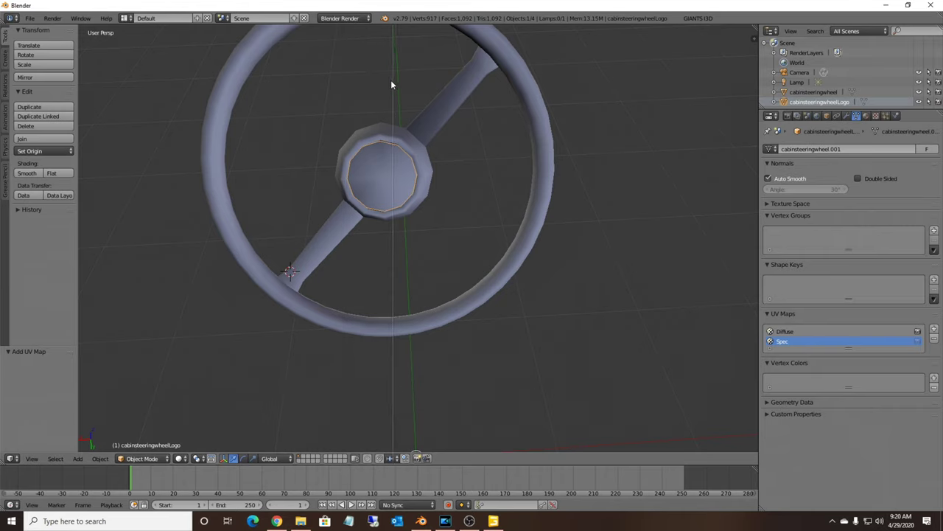
left_click(379, 82)
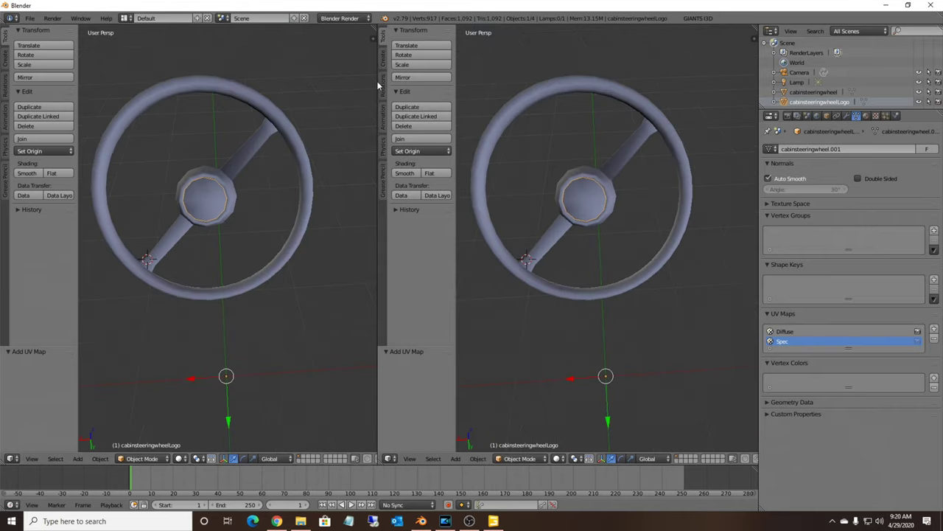
left_click(391, 458)
left_click(399, 384)
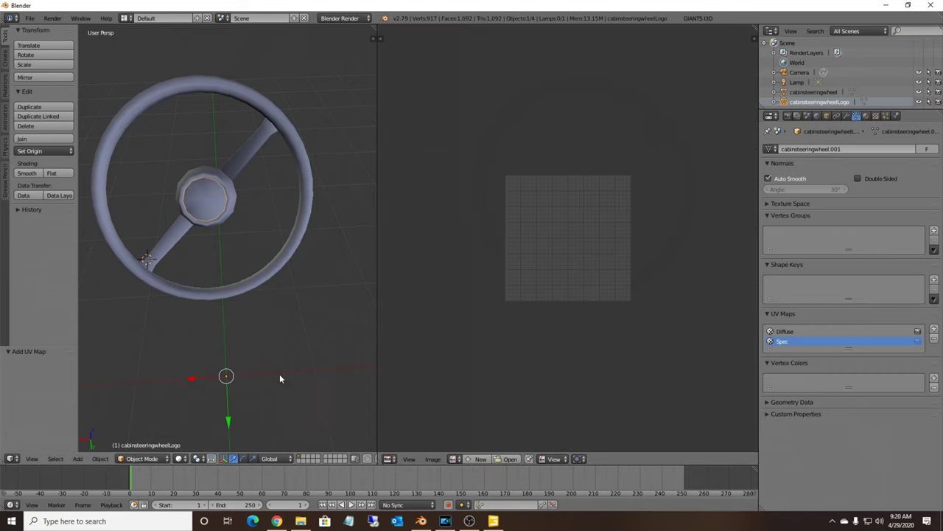
- Enter Edit Mode, select all logo vertices, and make Diffuse the active UV map
left_click(141, 459)
left_click(137, 436)
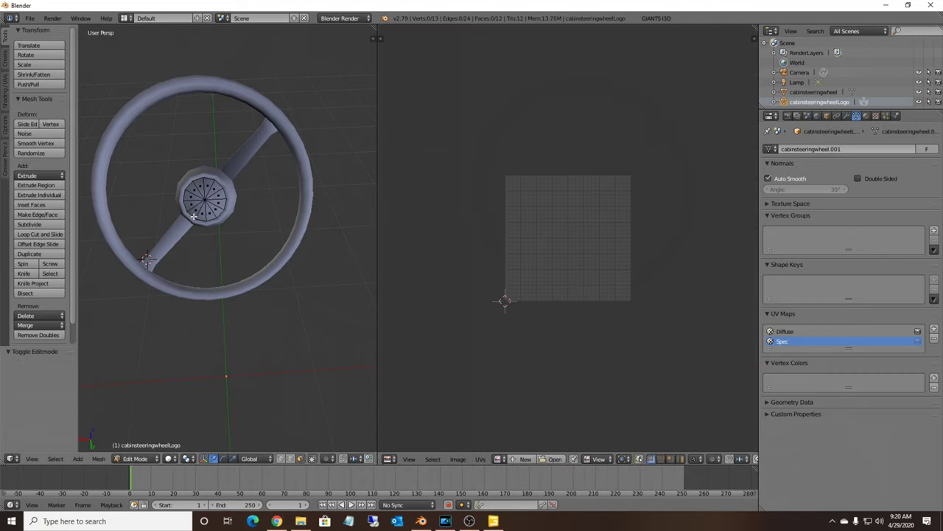
key("a")
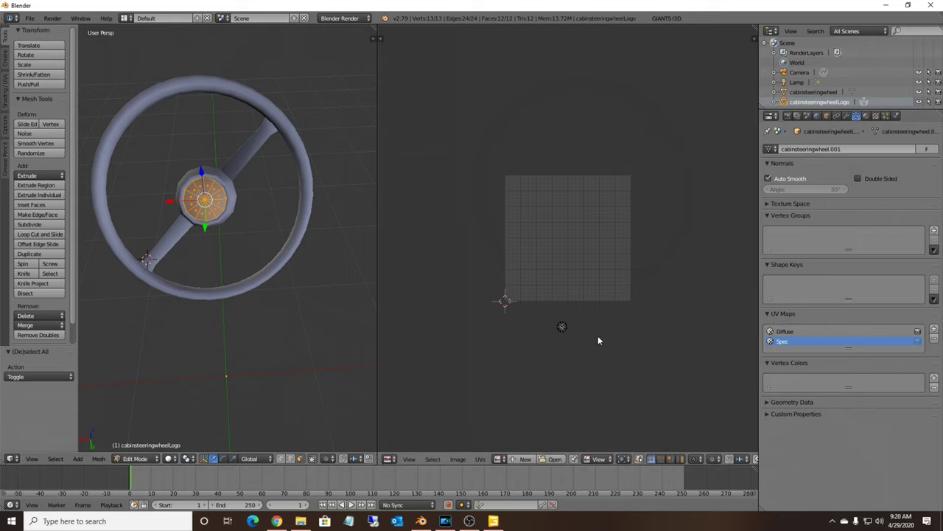
scroll(567, 346, "up", 4)
scroll(562, 357, "down", 2)
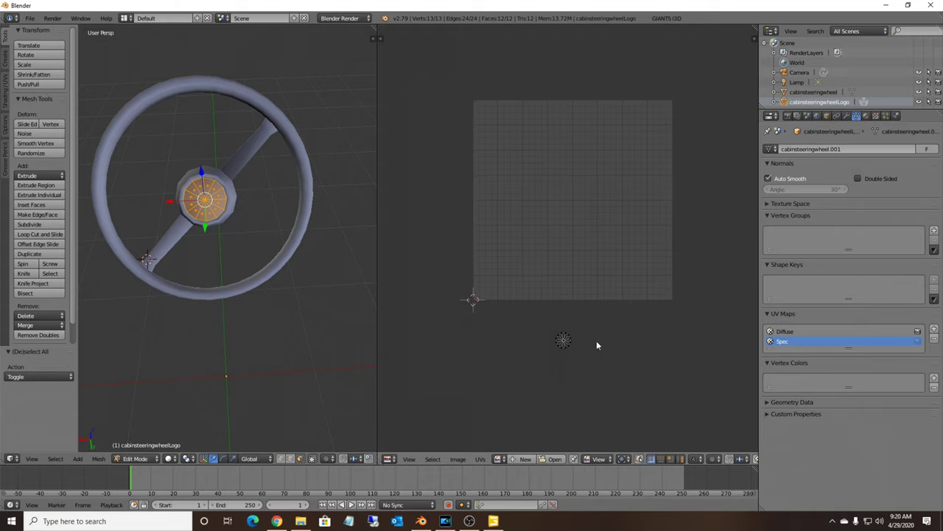
scroll(553, 339, "down", 2)
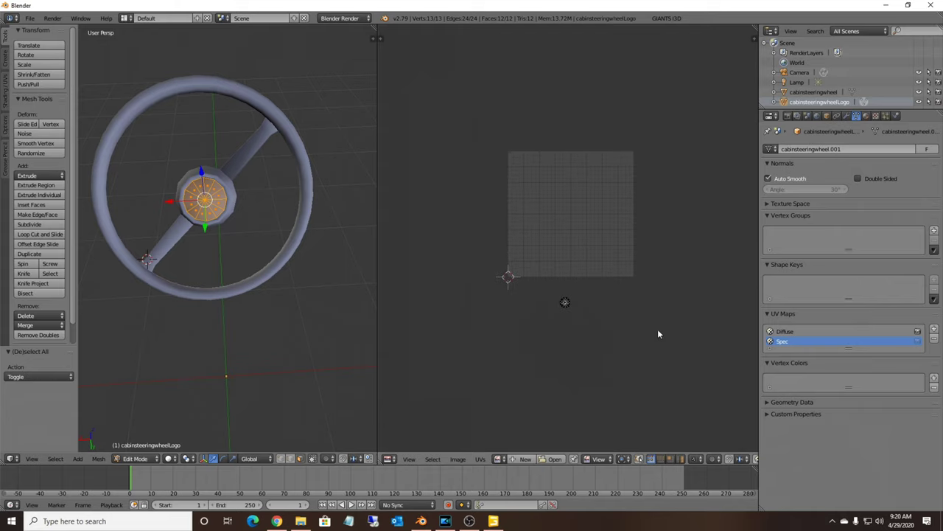
scroll(537, 295, "up", 1)
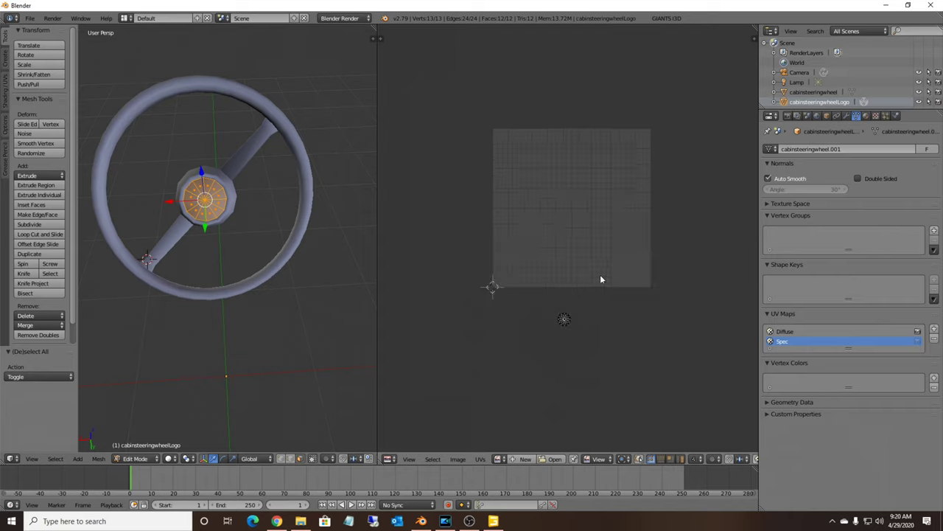
left_click(794, 331)
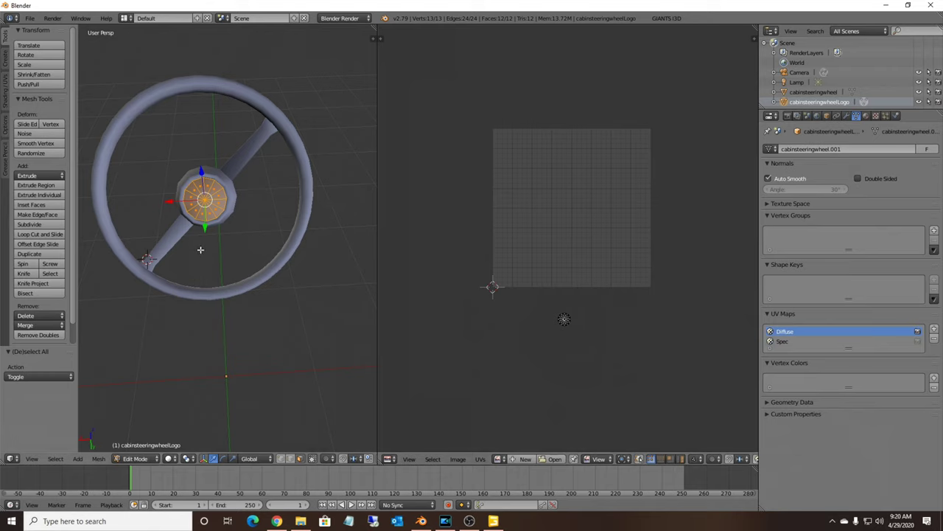
- Unwrap the logo mesh with Smart UV Project at default settings
key("u")
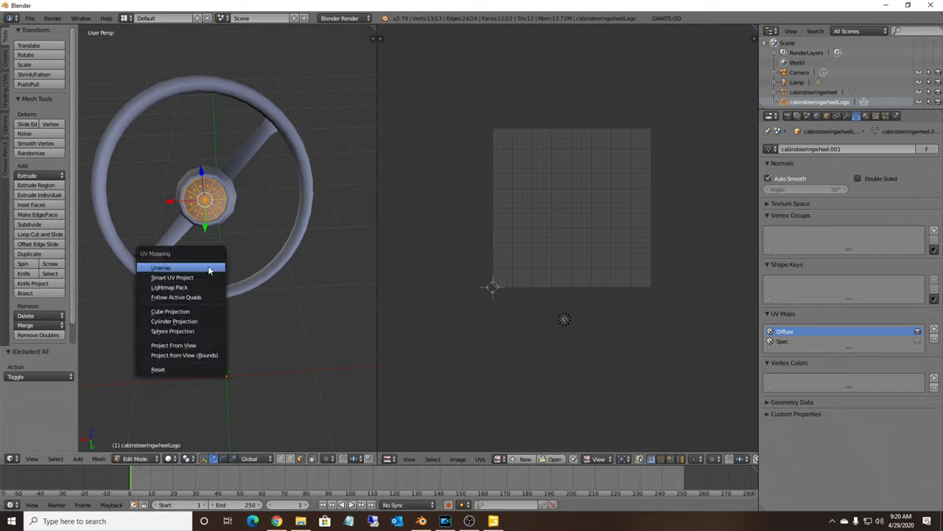
left_click(186, 279)
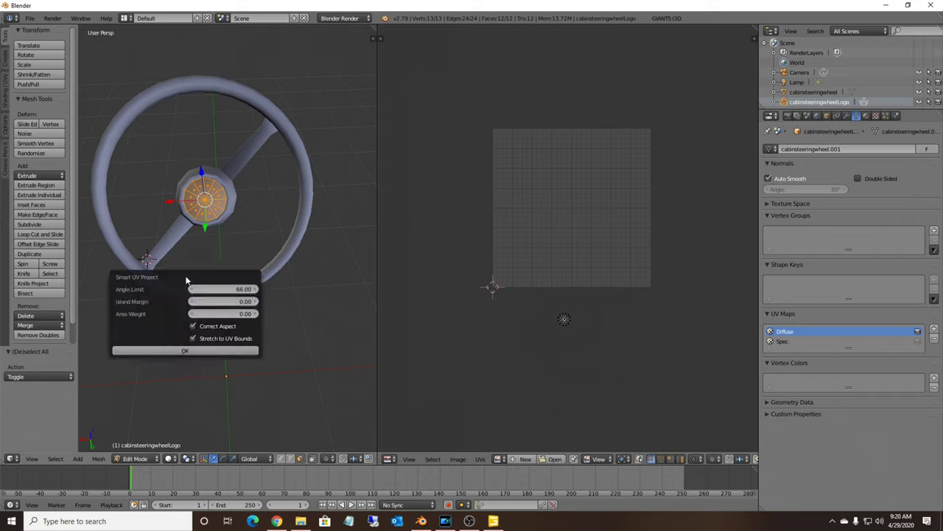
left_click(213, 351)
scroll(557, 255, "up", 1)
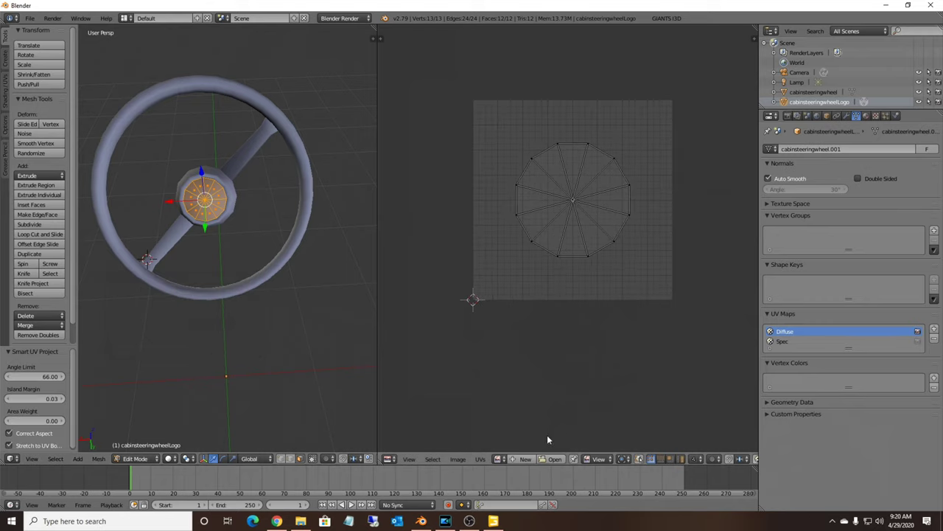
- Load FS19_Case_9380\Textures\brand_caseIH.dds into the UV editor
left_click(553, 459)
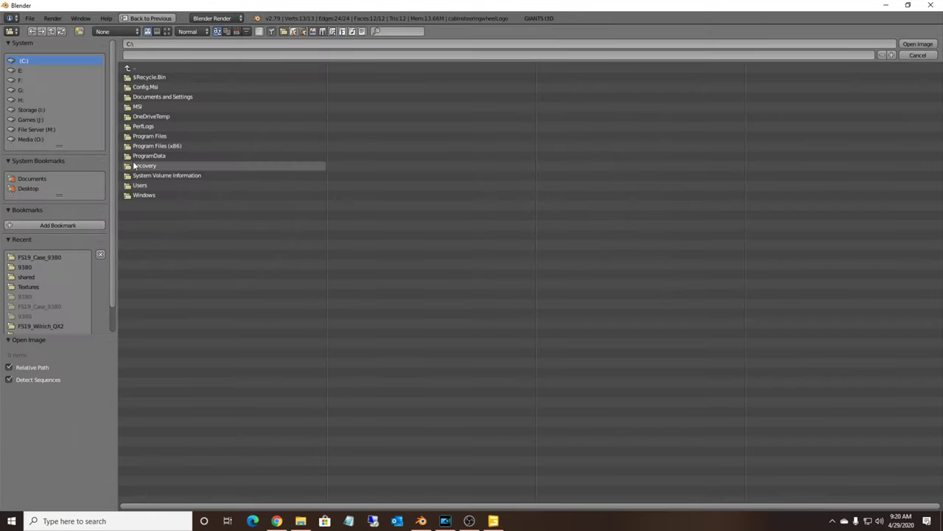
left_click(39, 257)
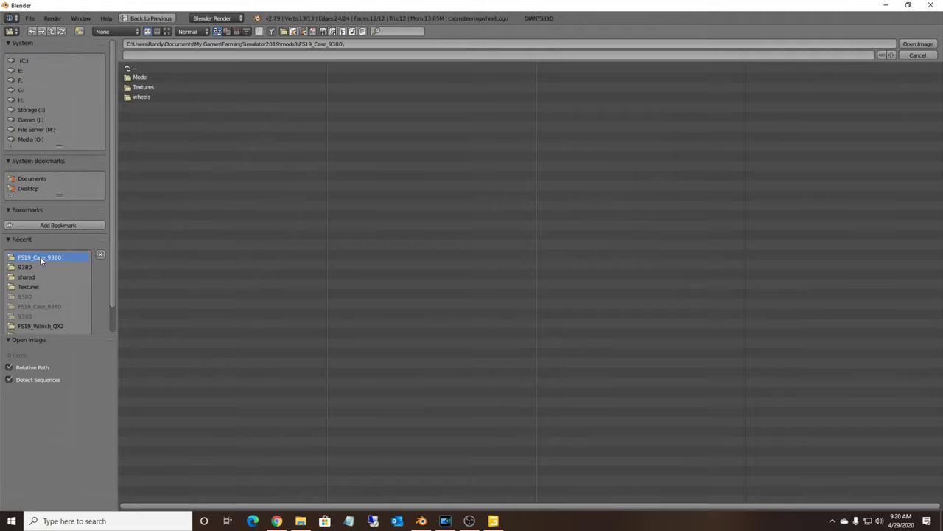
left_click(141, 87)
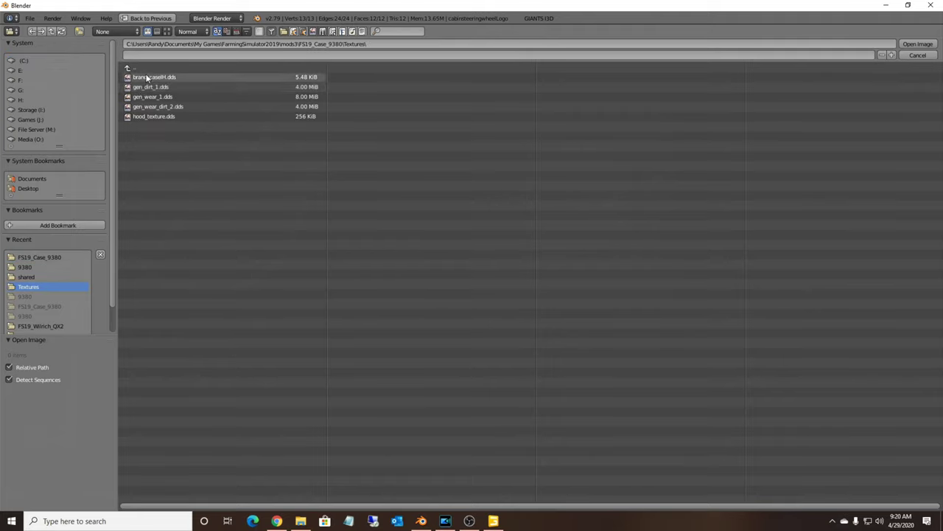
double_click(146, 78)
scroll(587, 160, "up", 3)
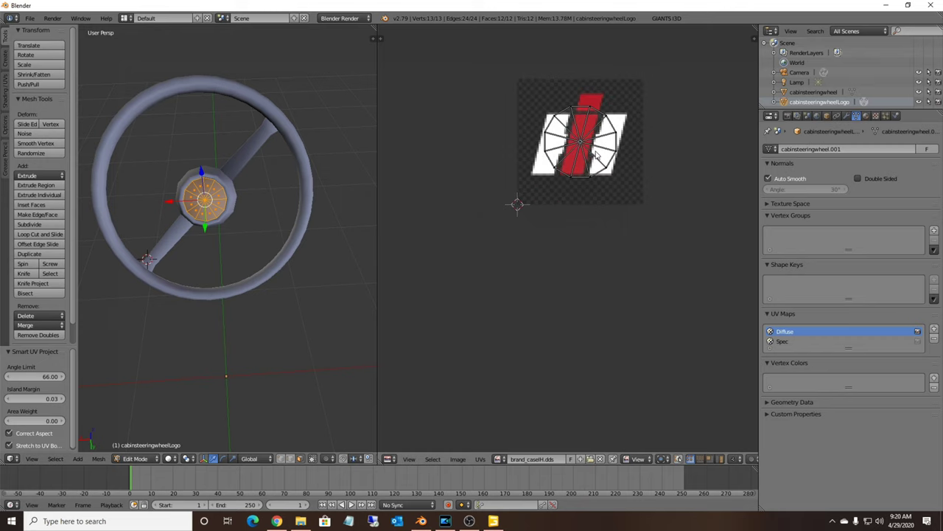
- Select all the logo's UVs and scale them up to cover the IH emblem on brand_caseIH.dds
scroll(597, 156, "up", 3)
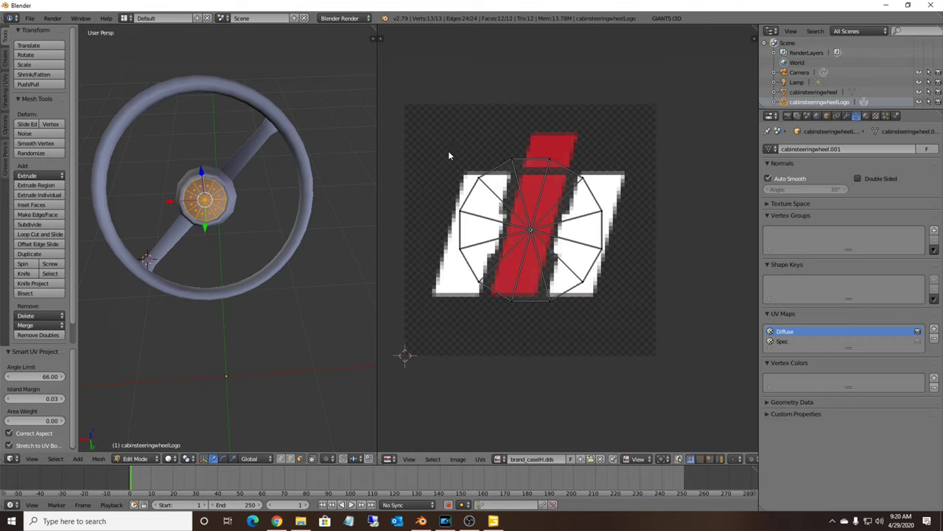
key("t")
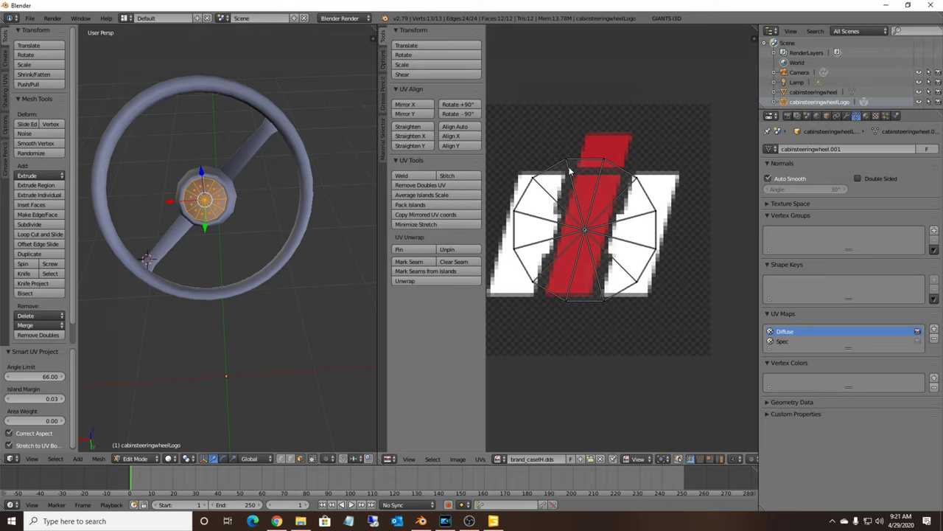
middle_click_drag(605, 201, 635, 191)
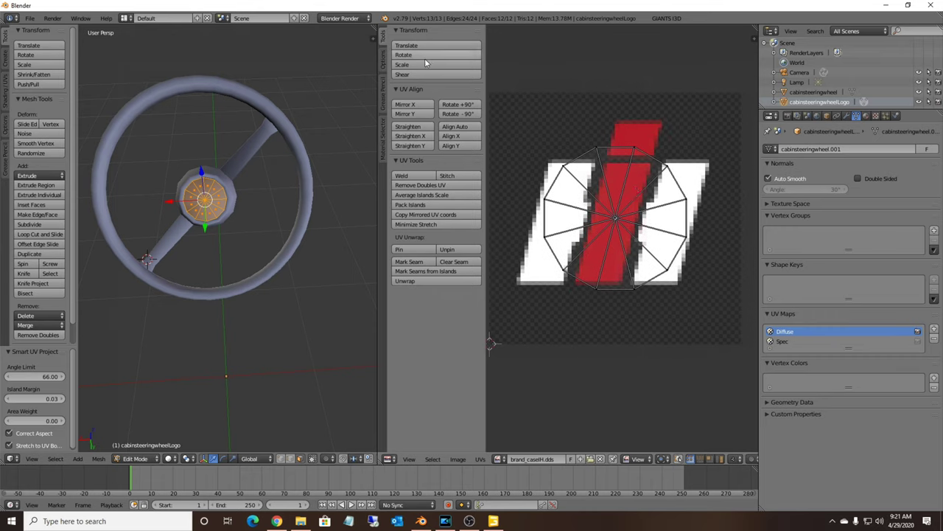
key("a")
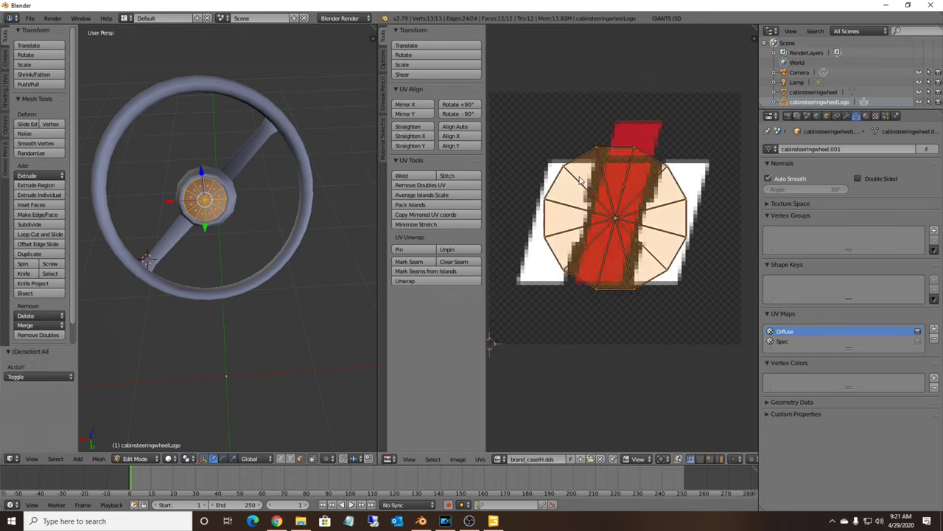
left_click(402, 65)
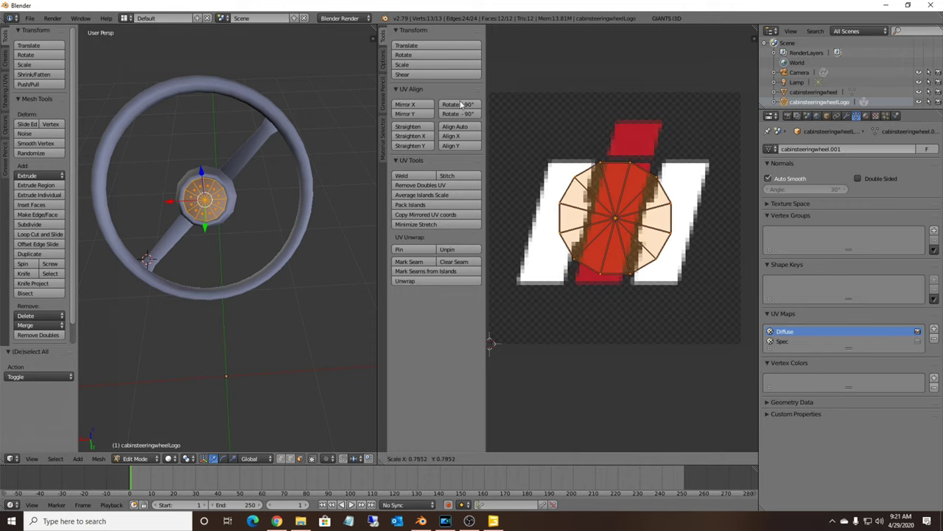
left_click(556, 357)
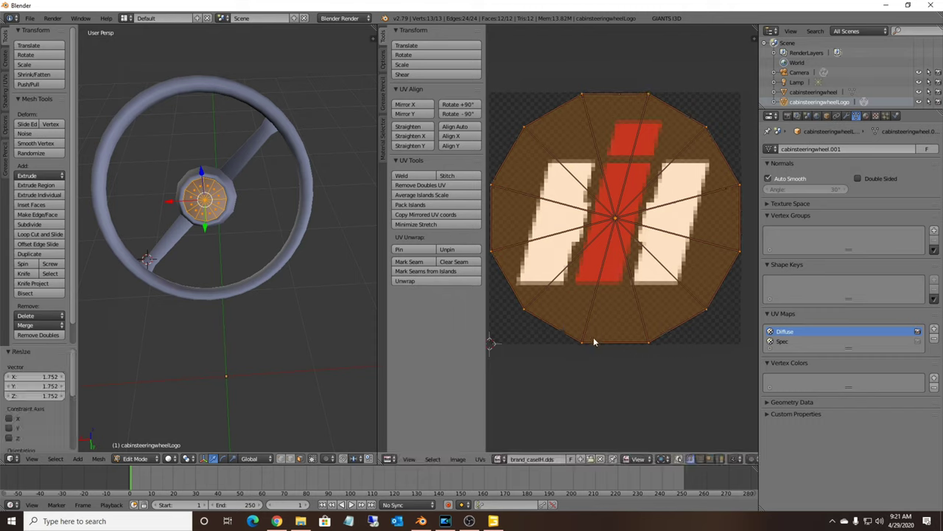
- Inspect the Spec UV map's layout, then switch back to the Diffuse UV map
scroll(601, 357, "up", 3)
scroll(594, 398, "down", 4)
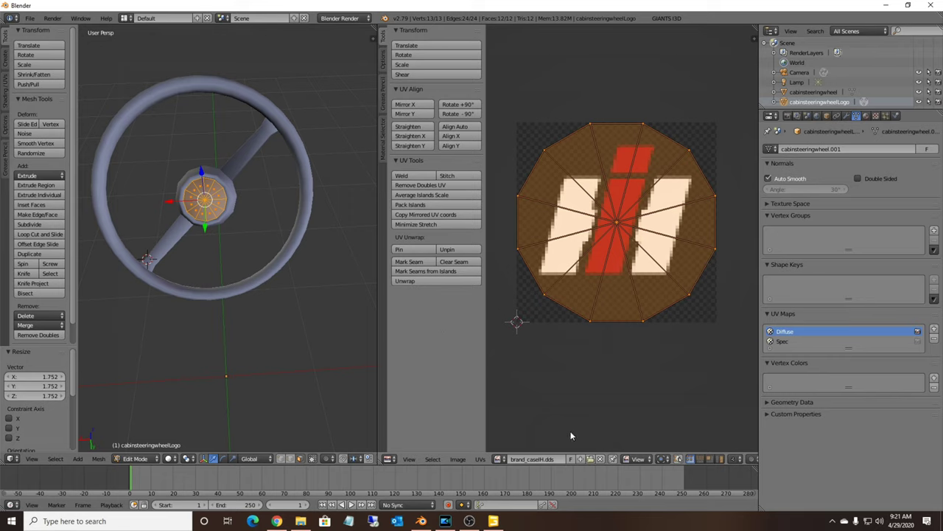
left_click(785, 341)
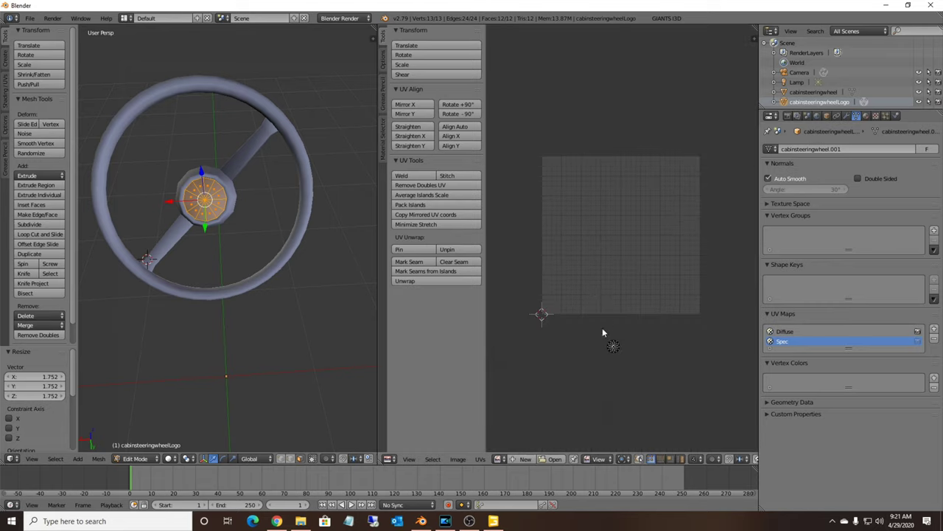
left_click(789, 331)
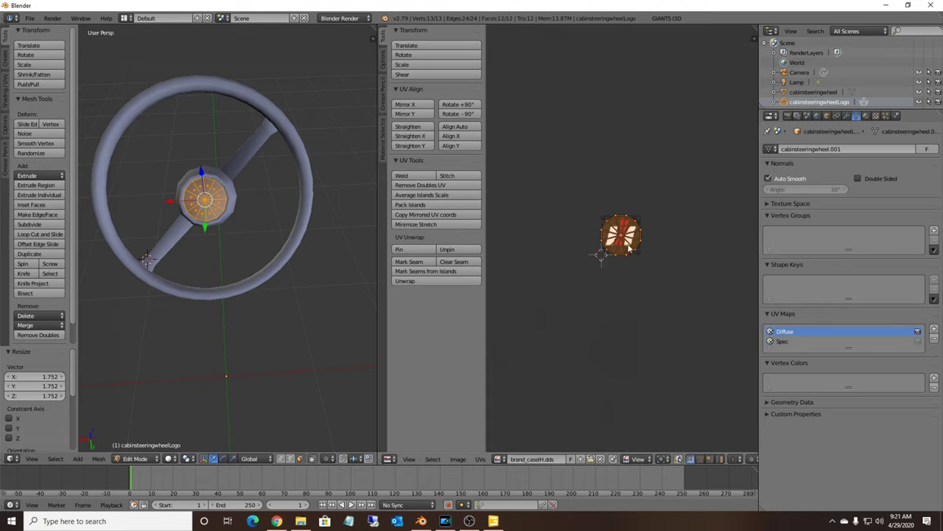
scroll(616, 227, "up", 1)
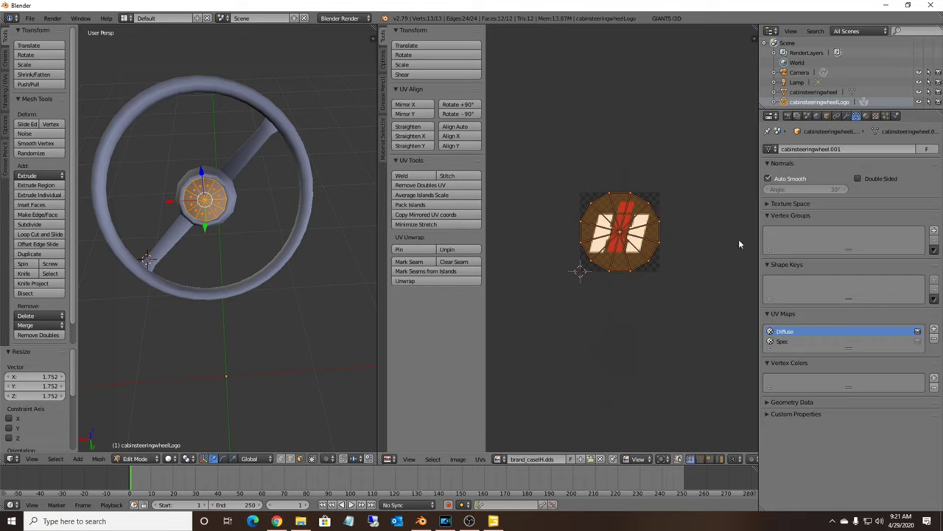
- Create a new material for the logo mesh named WheelLogo
left_click(866, 116)
left_click(826, 194)
double_click(796, 150)
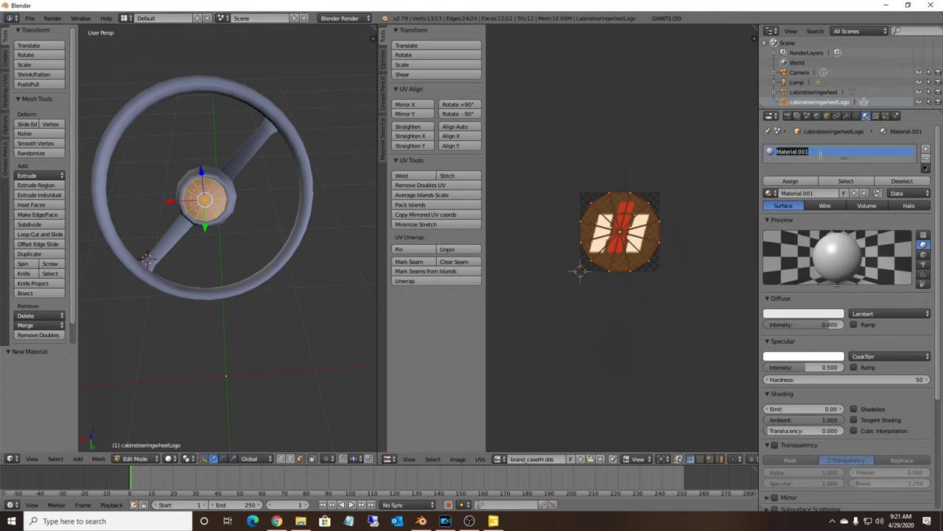
type("WheelLogo")
key("Return")
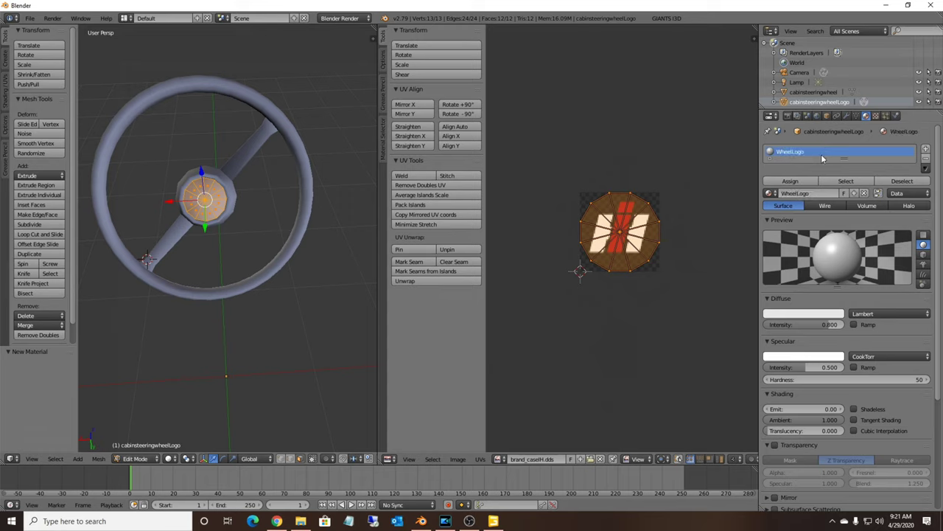
- Add a new texture to the WheelLogo material and name it Diffuse
left_click(876, 116)
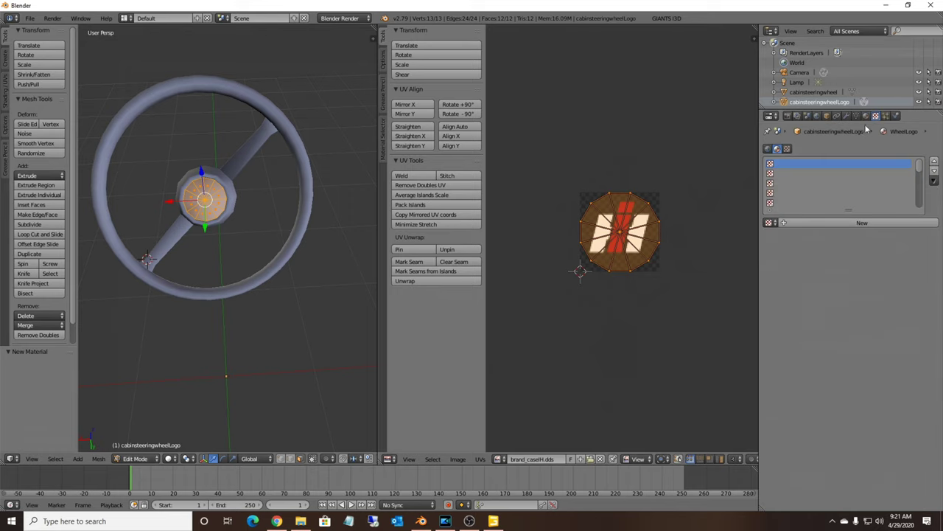
left_click(816, 221)
double_click(805, 163)
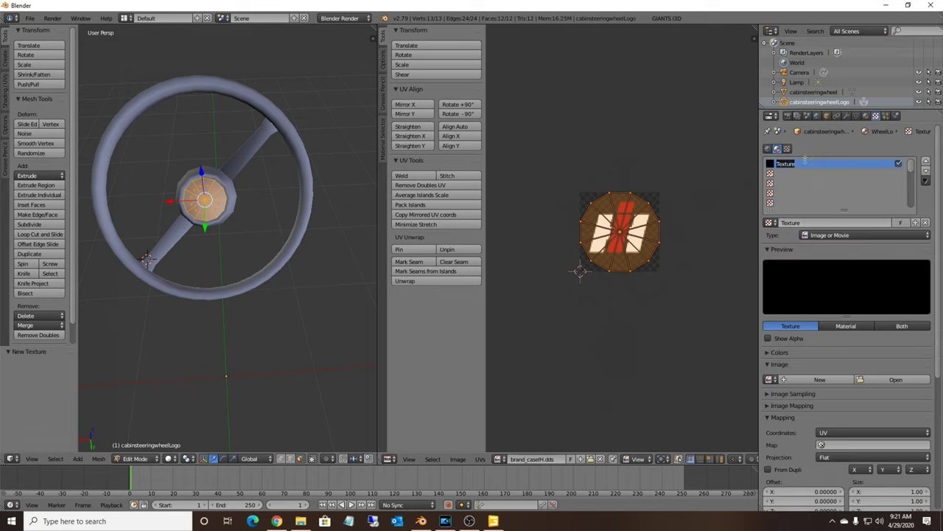
type("Diffuse")
key("Return")
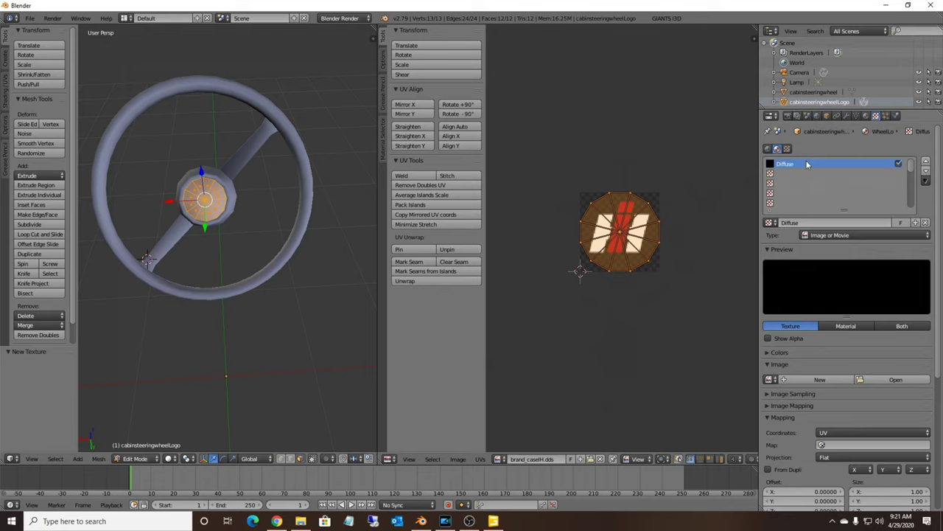
- Load brand_caseIH.dds from FS19_Case_9380/Textures as the Diffuse texture's image
left_click(895, 379)
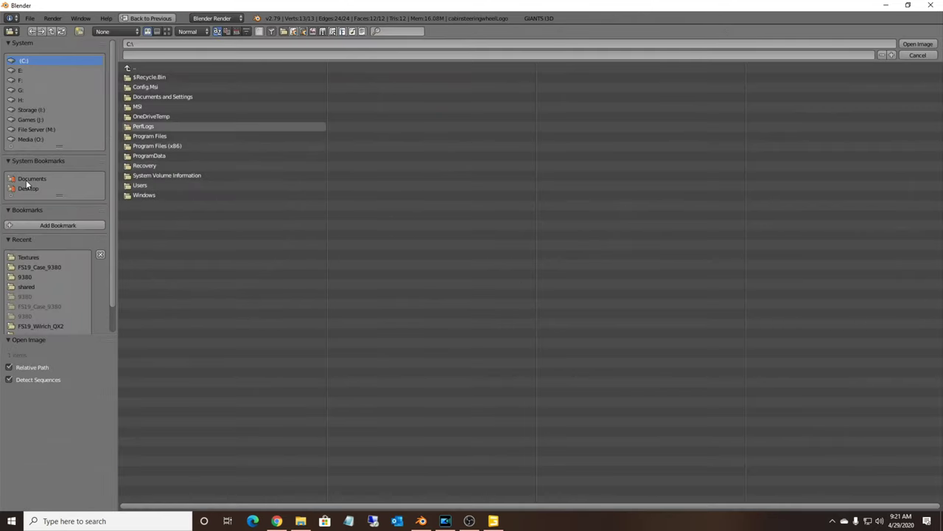
left_click(37, 267)
left_click(142, 87)
double_click(152, 73)
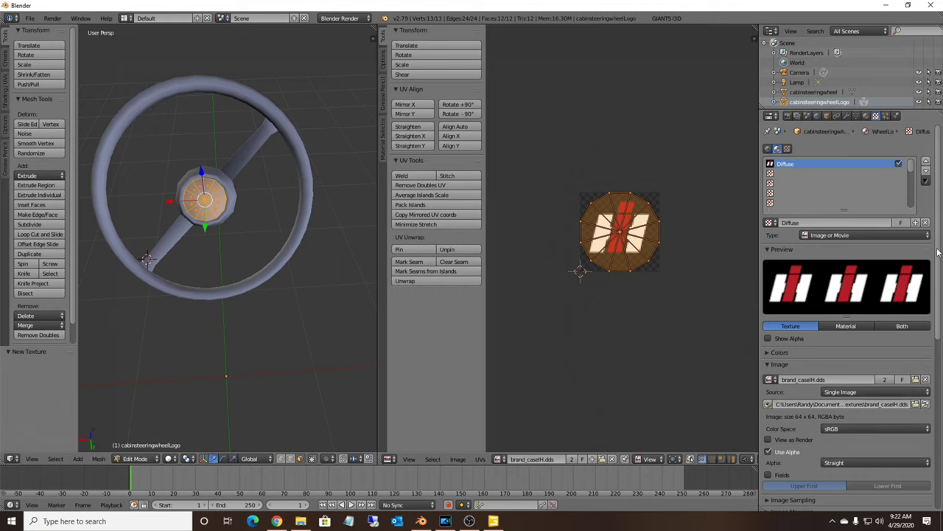
- Map the texture through the Diffuse UV map and select the empty second texture slot
scroll(809, 342, "down", 8)
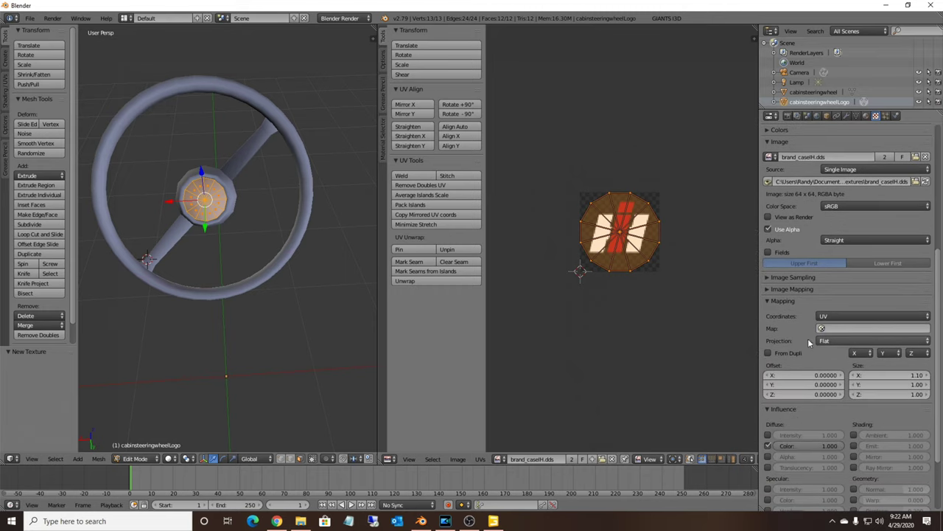
left_click(844, 328)
left_click(825, 342)
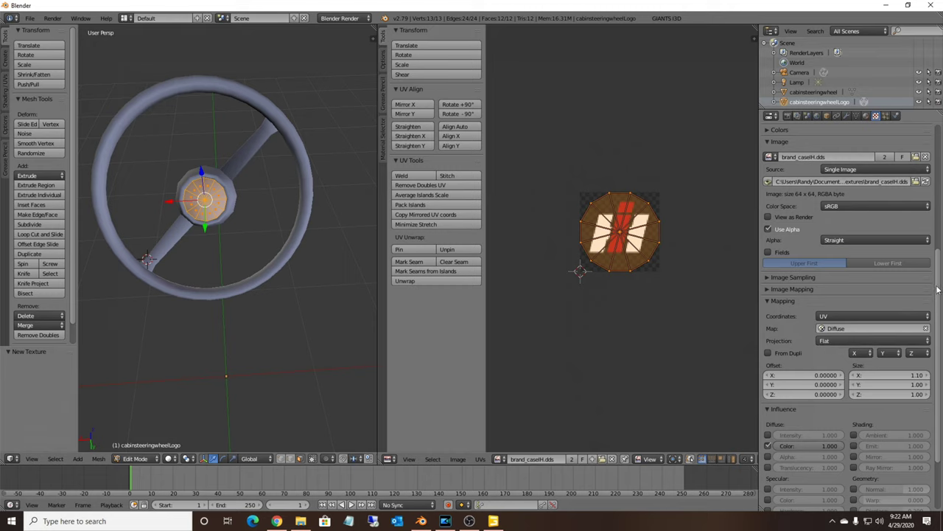
left_click_drag(938, 290, 940, 177)
left_click(841, 173)
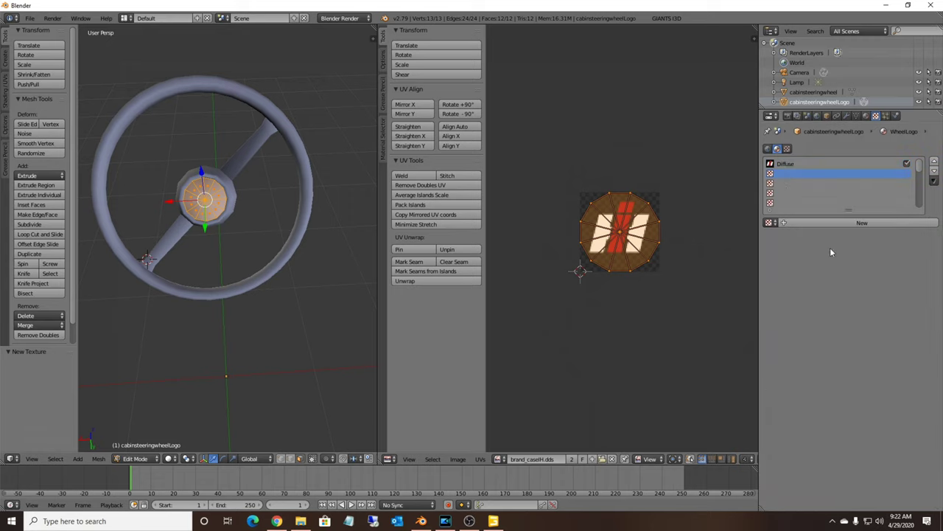
- Add a texture named Spec loading default_specular.dds from the game's shared textures folder
left_click(836, 222)
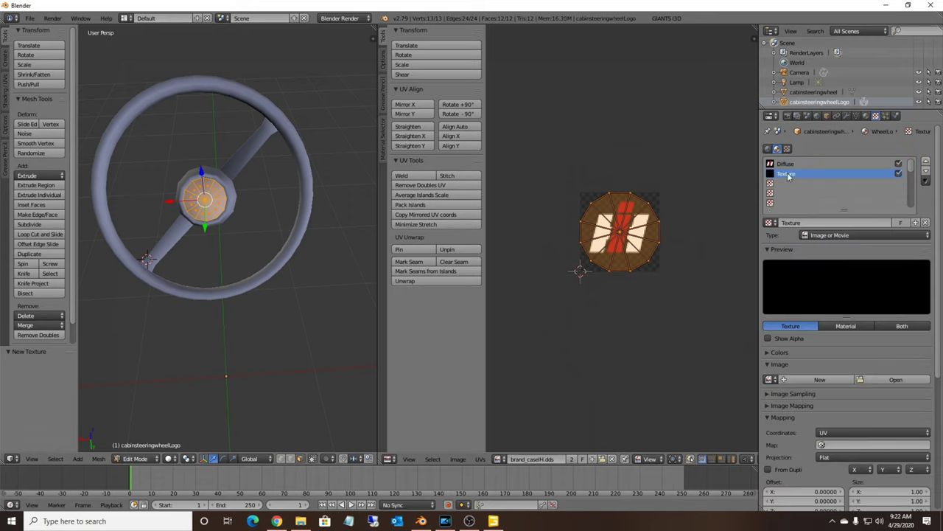
type("Spec")
key("Return")
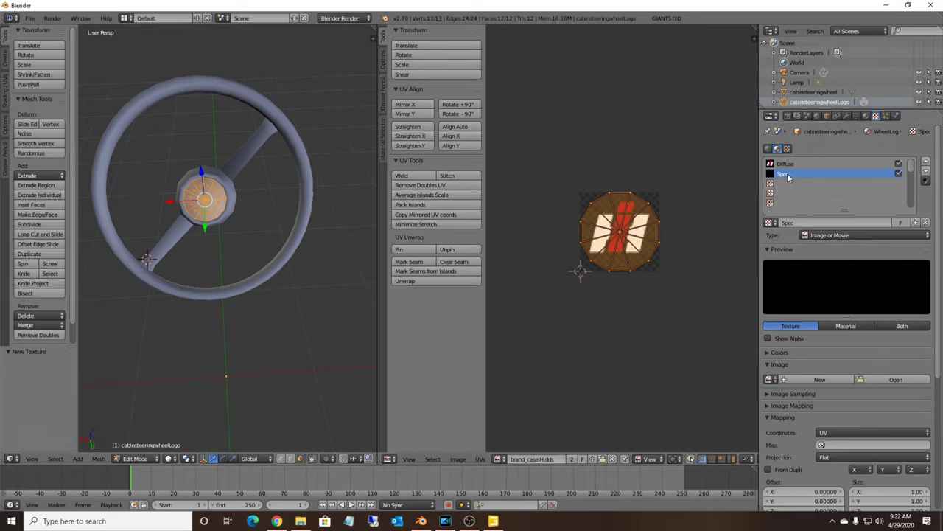
left_click(873, 380)
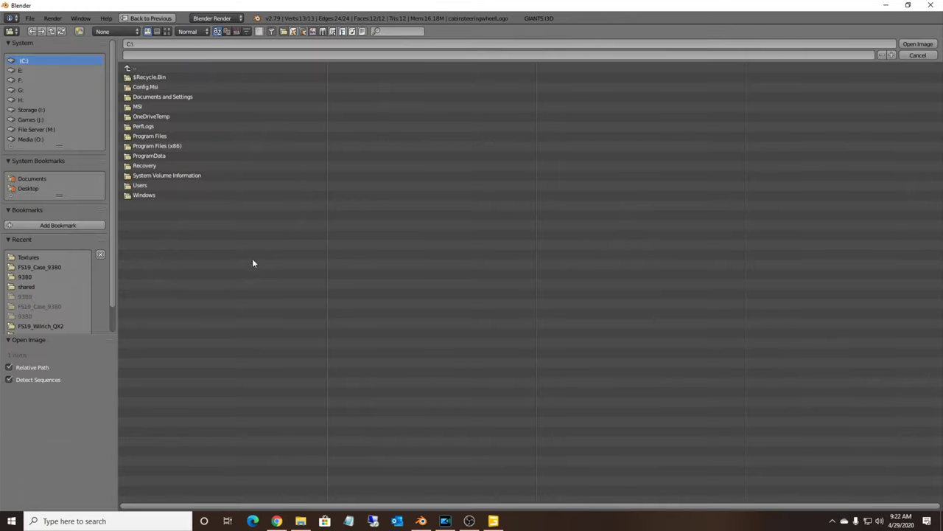
left_click(41, 267)
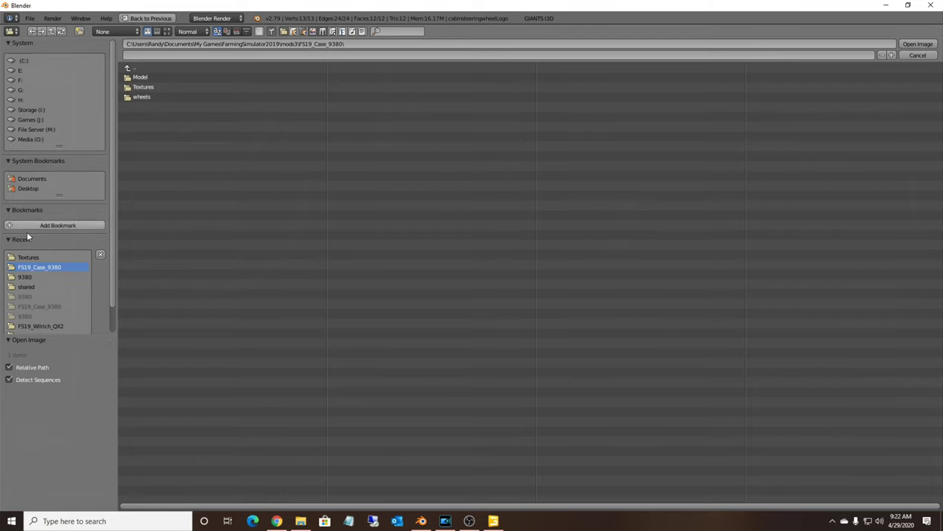
left_click(28, 287)
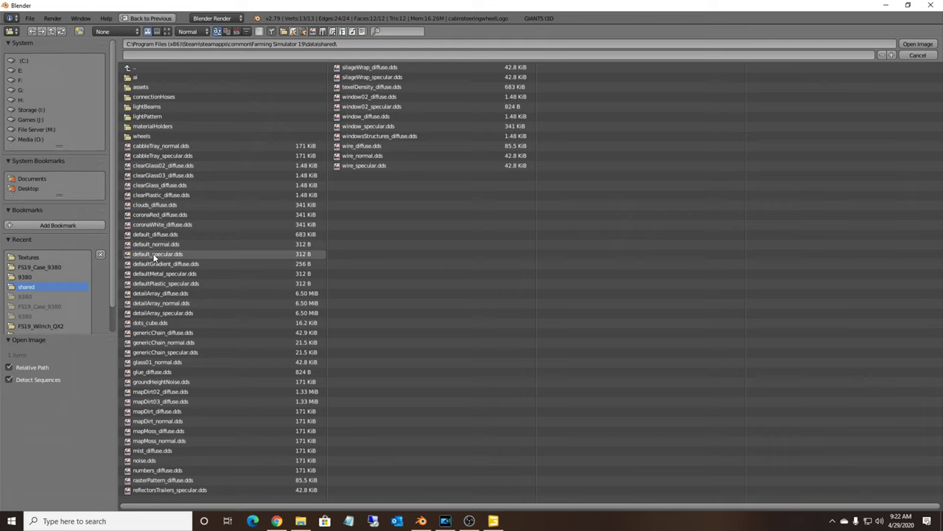
double_click(157, 254)
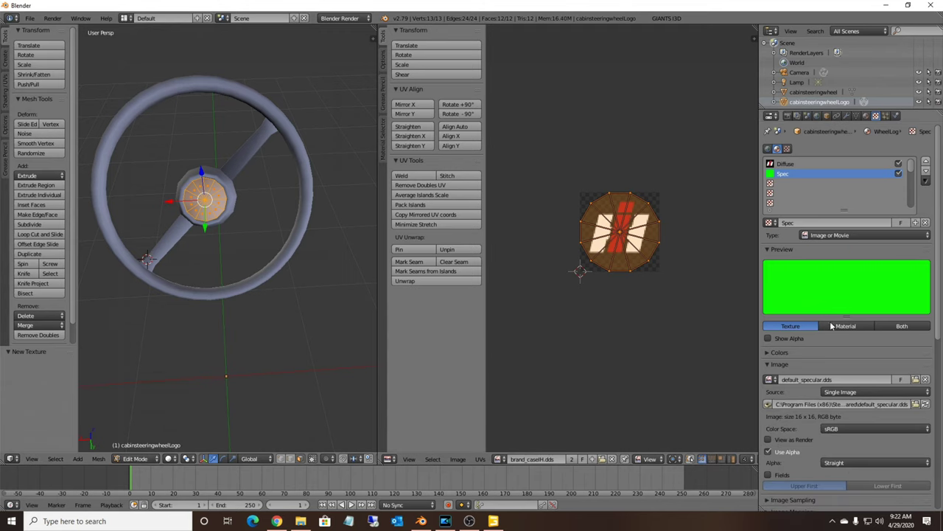
- Map Spec through the Spec UV map, driving specular intensity, colour and hardness
scroll(928, 467, "down", 8)
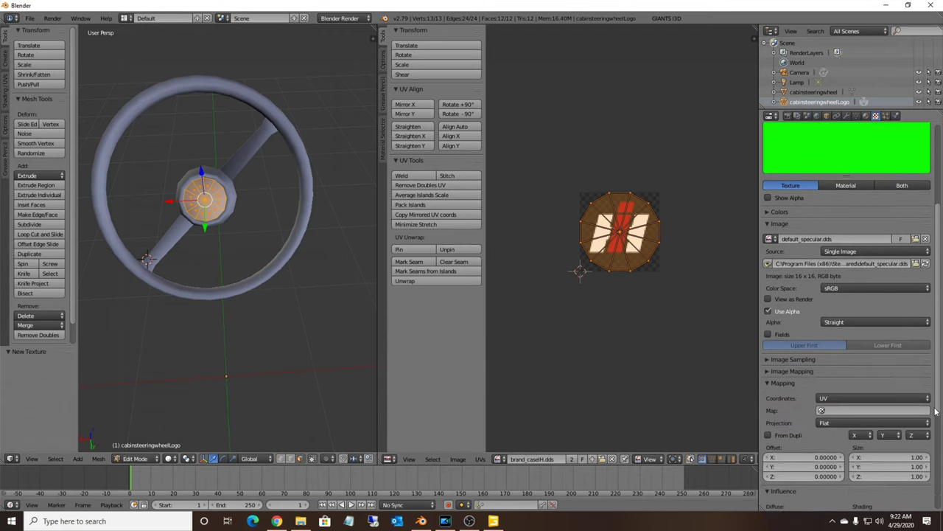
scroll(928, 467, "down", 2)
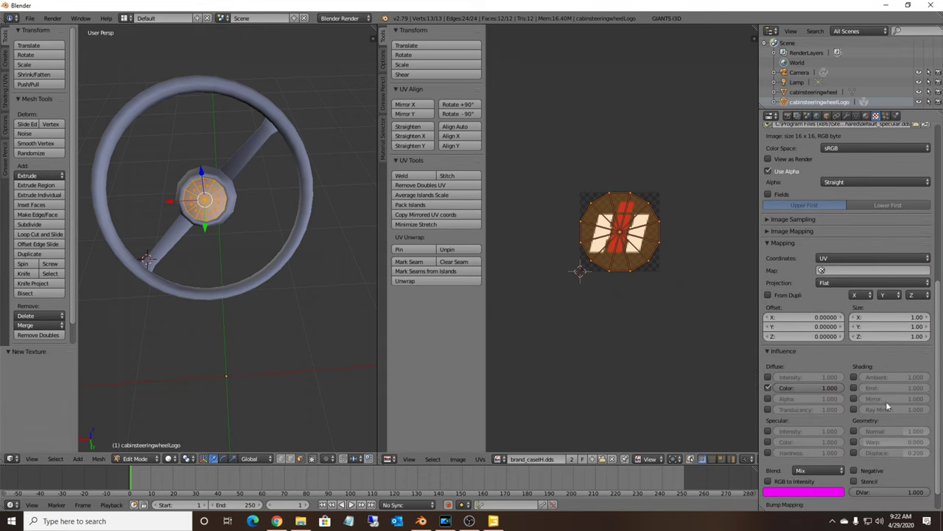
left_click(832, 270)
left_click(822, 295)
left_click(769, 430)
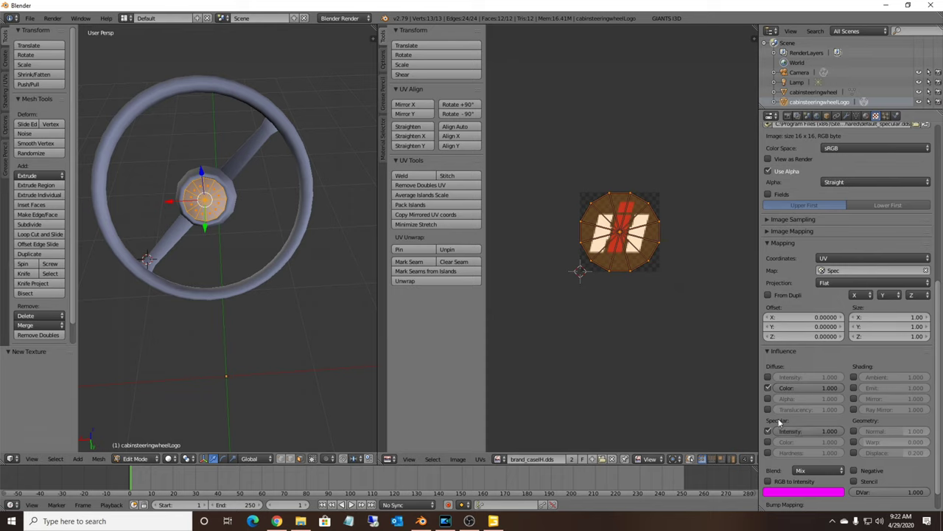
left_click(768, 442)
left_click(768, 452)
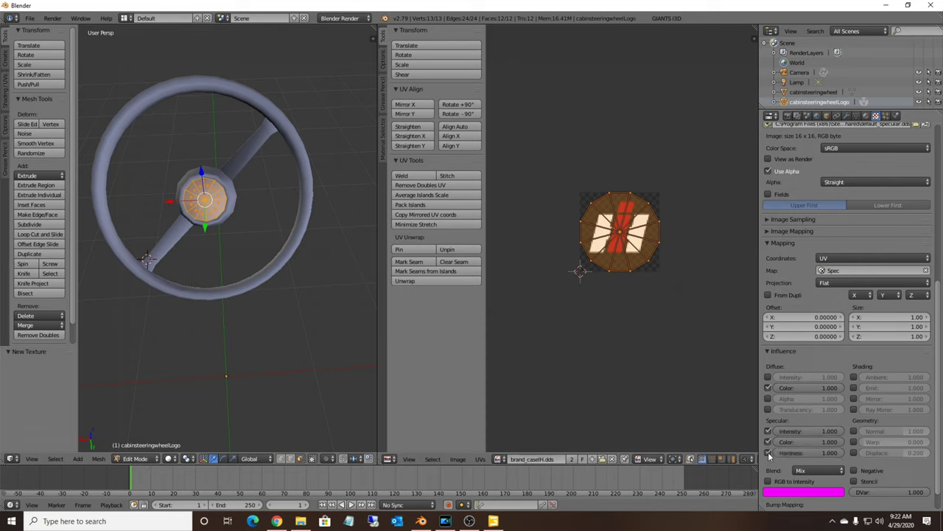
scroll(939, 426, "up", 10)
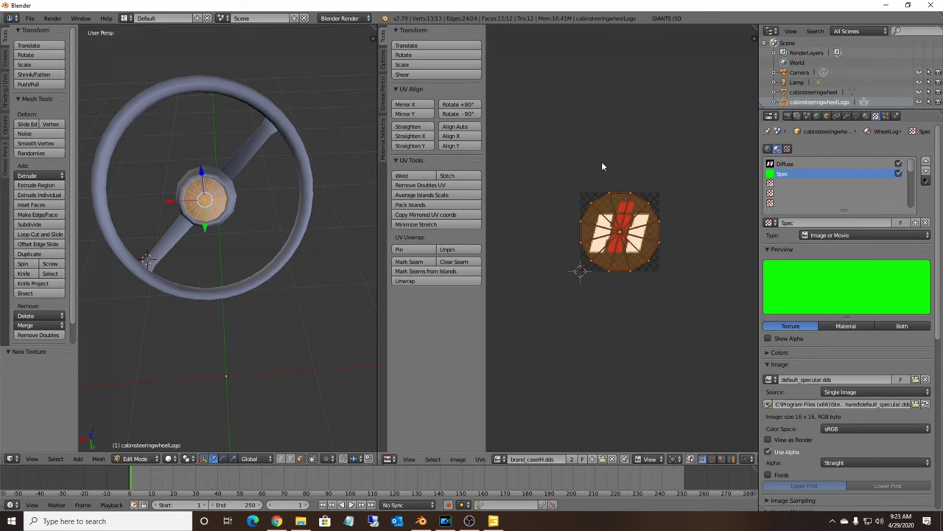
left_click(136, 458)
- Return the logo to Object Mode and switch the viewport to textured shading
left_click(140, 450)
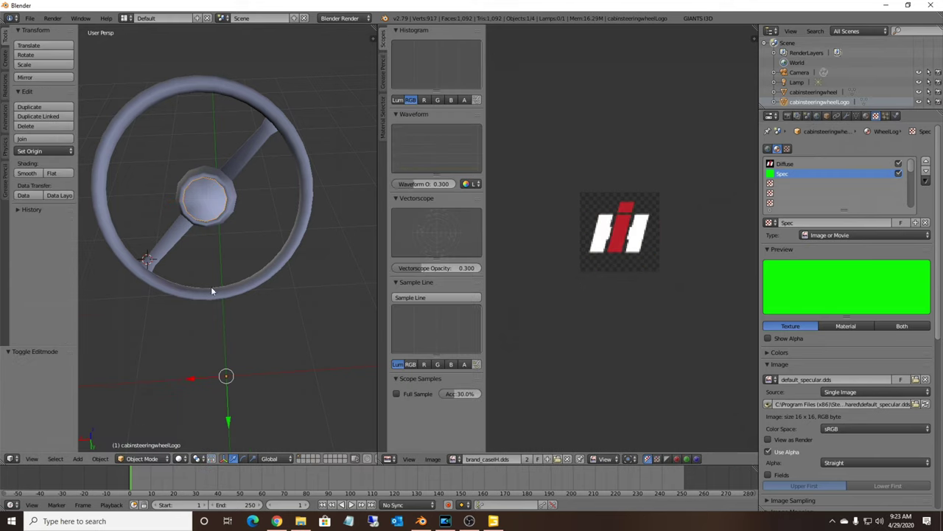
left_click(178, 459)
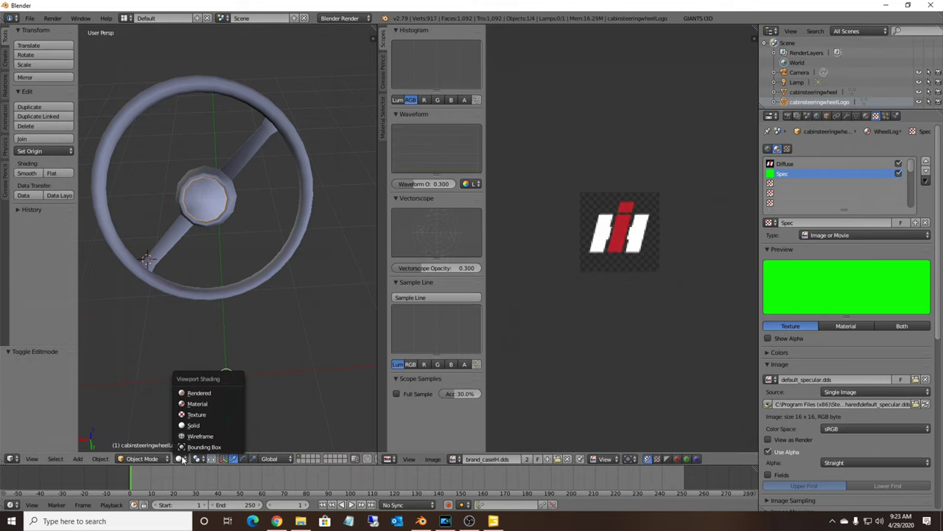
left_click(195, 417)
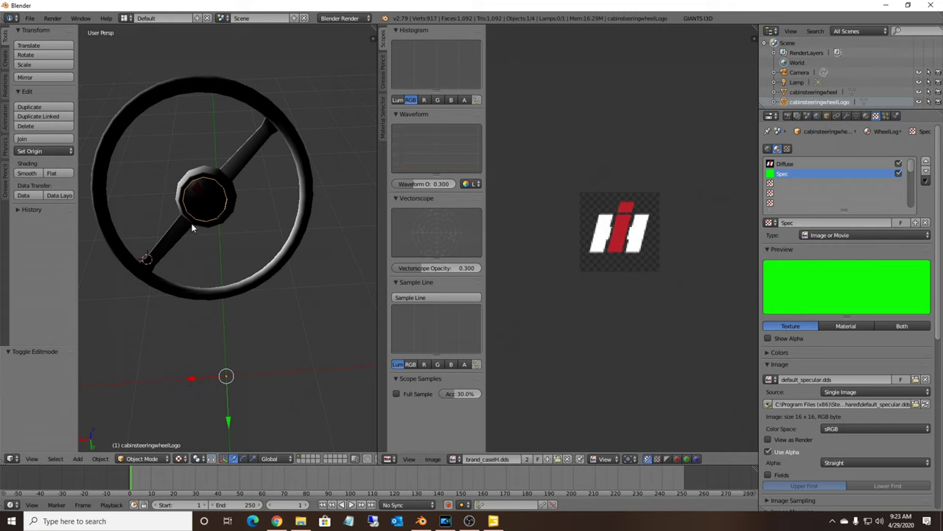
- Try Shadeless on the WheelLogo material, then switch it off again
left_click(867, 115)
scroll(904, 344, "down", 3)
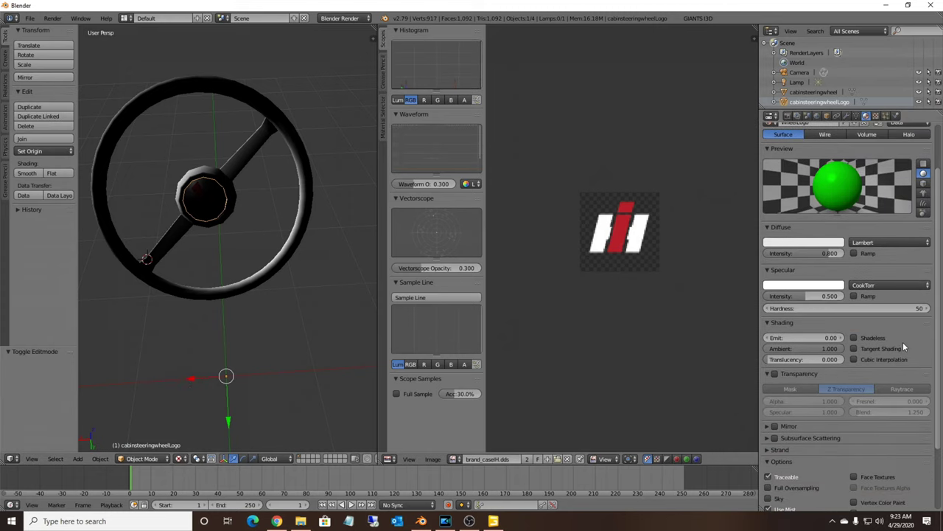
left_click(854, 338)
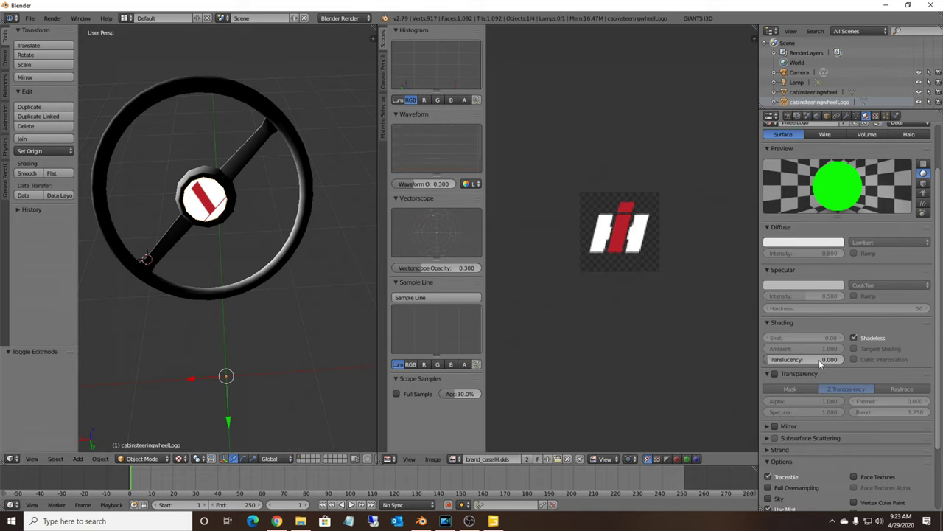
left_click(855, 337)
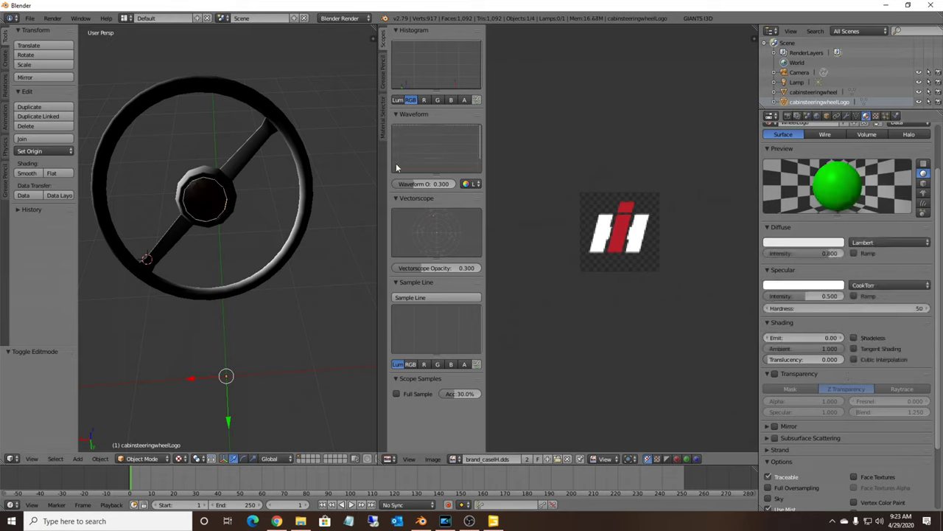
scroll(252, 213, "down", 2)
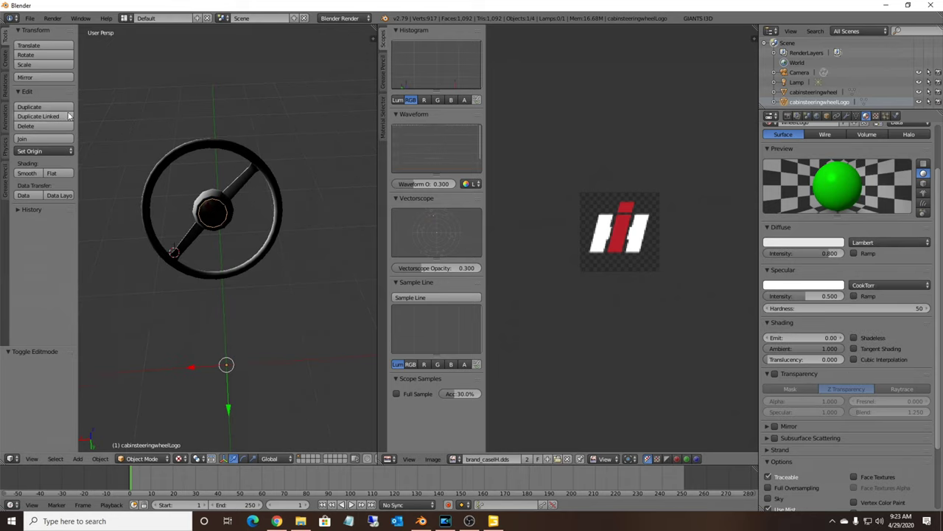
left_click(28, 19)
- Export the scene as GIANTS I3D wheellogo.i3d into FS19_Case_9380, then view that folder in Explorer
mouse_move(52, 219)
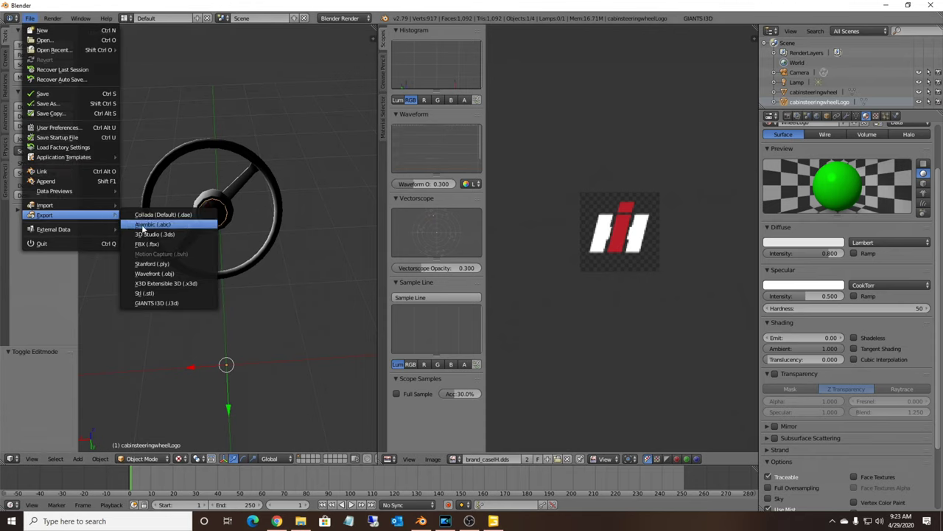
left_click(154, 304)
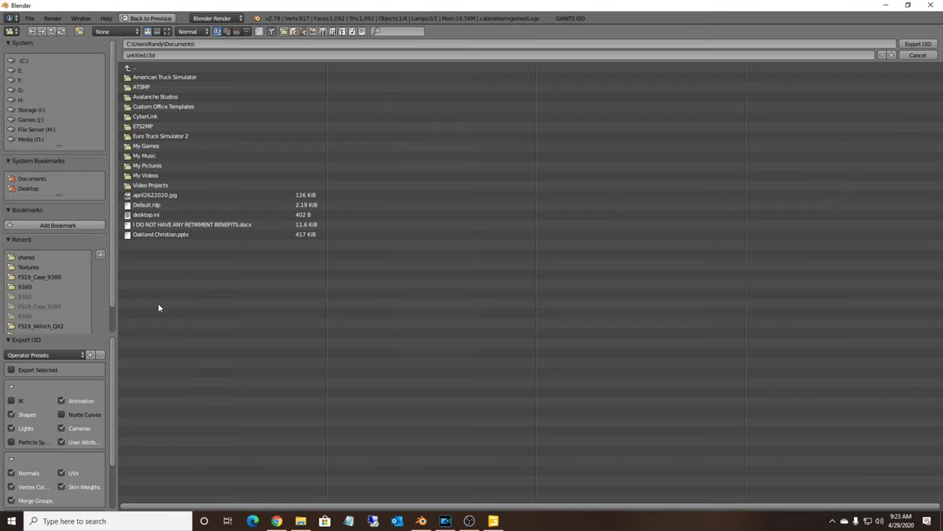
left_click(29, 277)
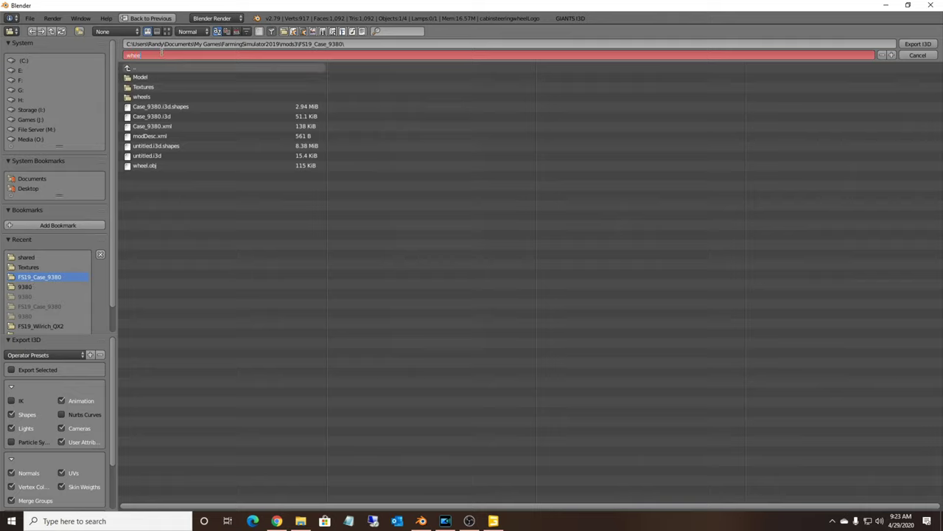
key("Return")
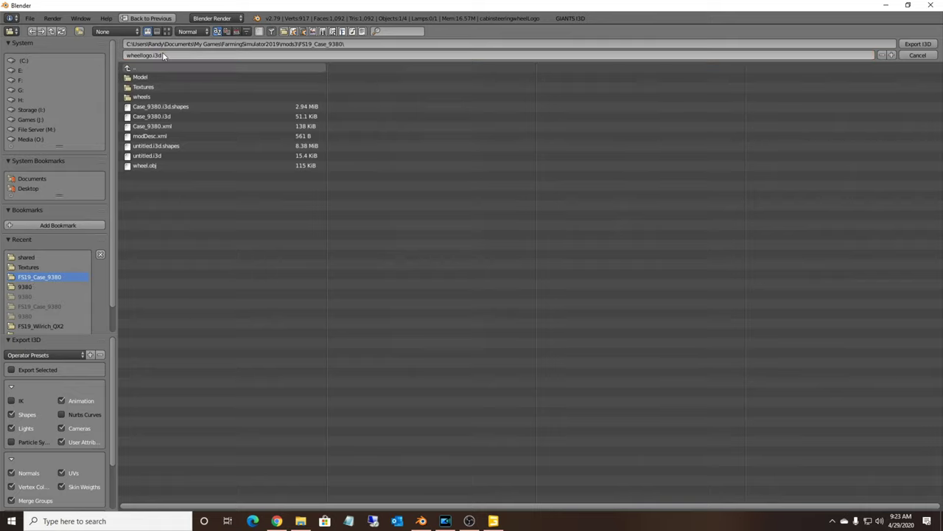
left_click(917, 44)
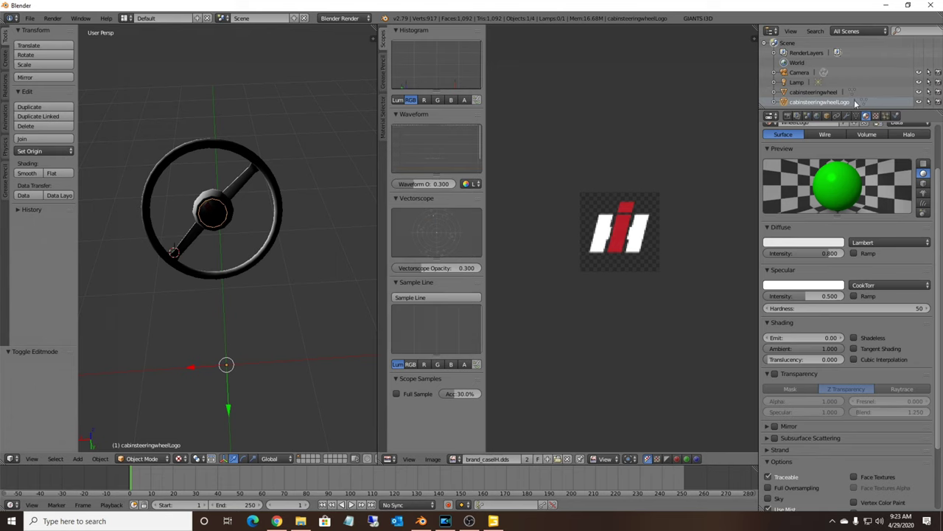
left_click(301, 520)
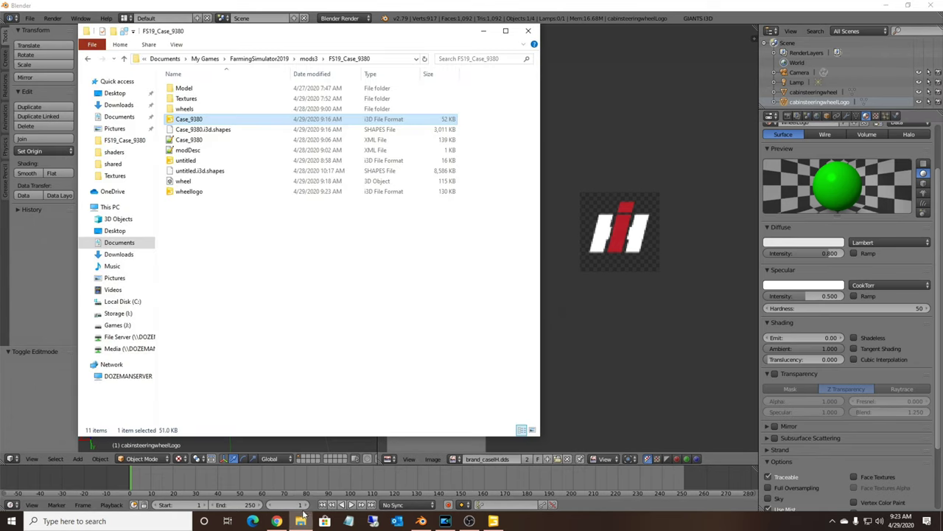
- Open wheellogo.i3d in GIANTS Editor, select the cabinsteeringwheelLogo mesh to inspect it, then close the editor
left_click(191, 196)
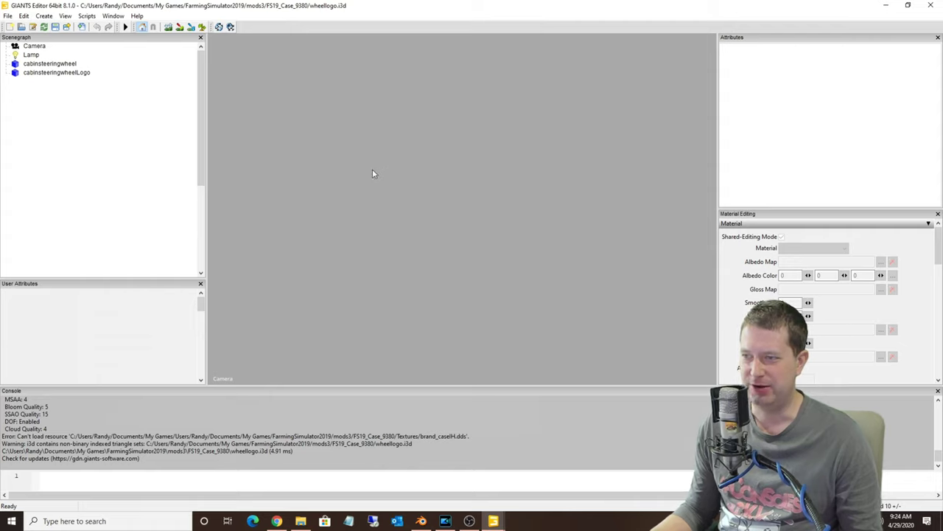
right_click_drag(362, 287, 434, 172)
left_click(434, 170)
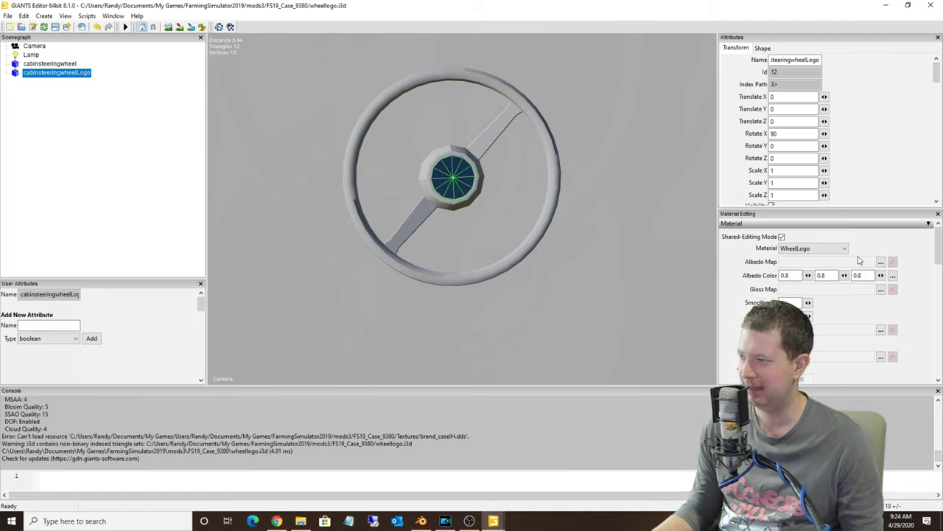
left_click(930, 5)
- Repoint wheellogo.i3d's paths to $data/shared/default_specular.dds and Textures/brand_caseIH.dds in Notepad++ and save
left_click(539, 261)
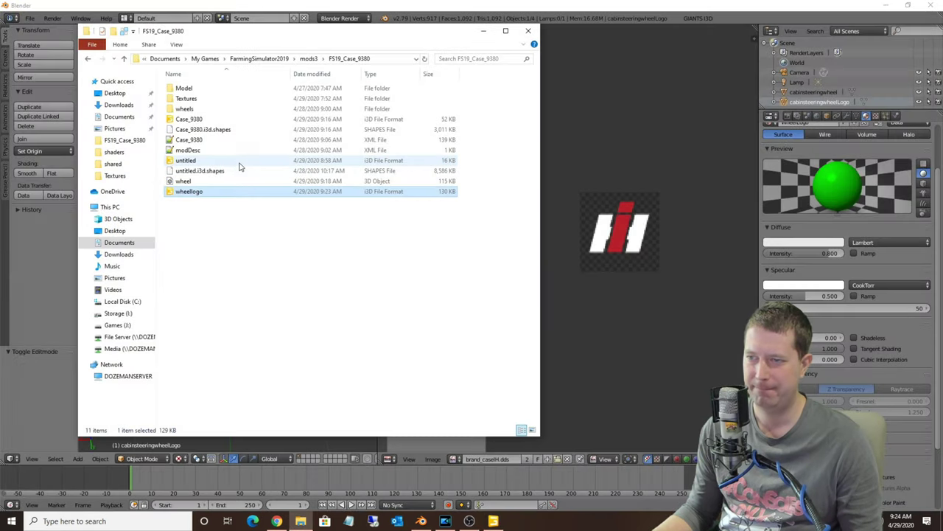
right_click(178, 193)
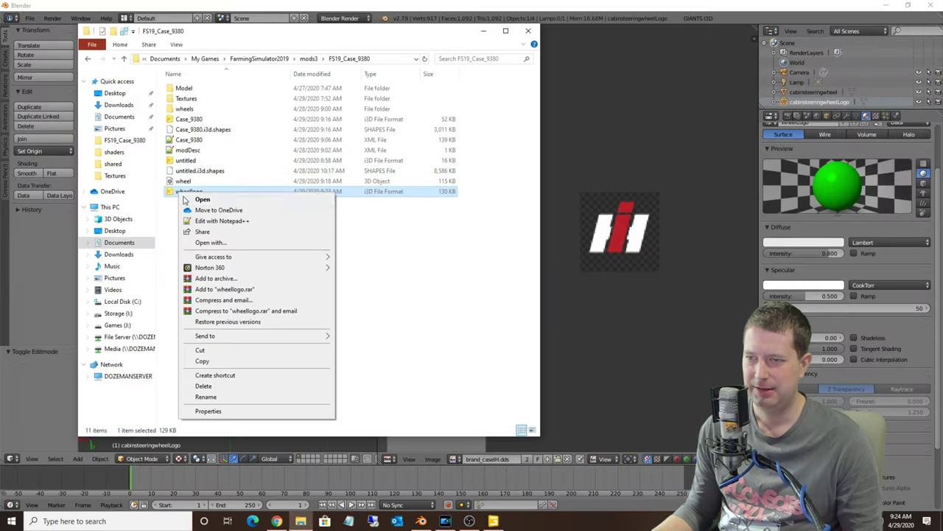
left_click(213, 221)
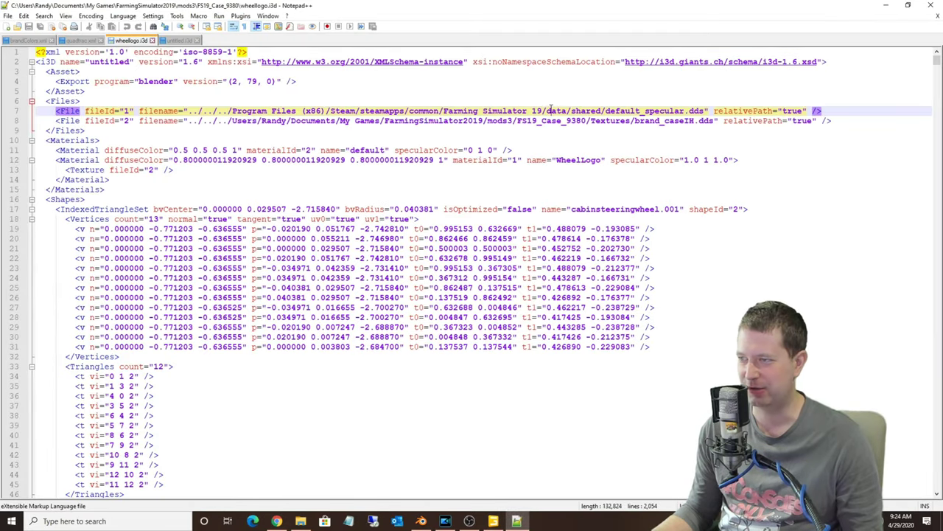
left_click(188, 110, "shift")
type("$")
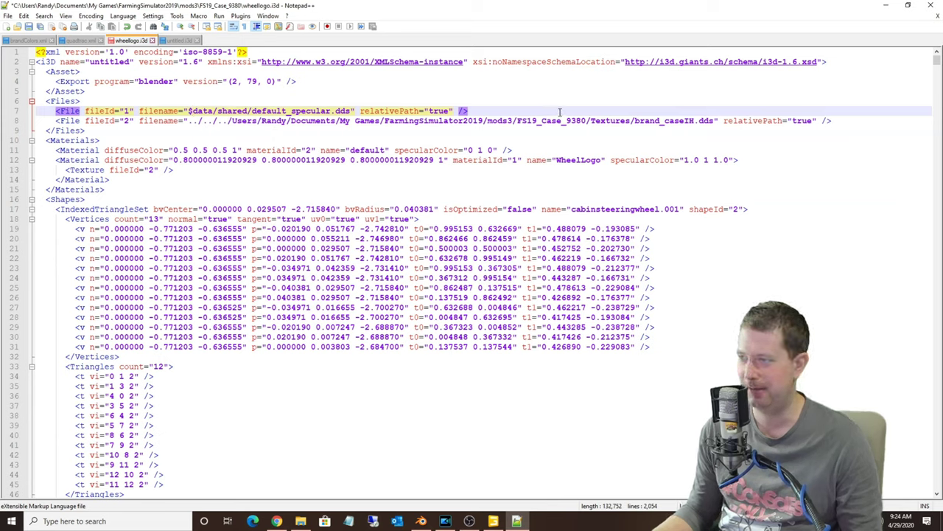
left_click(594, 124)
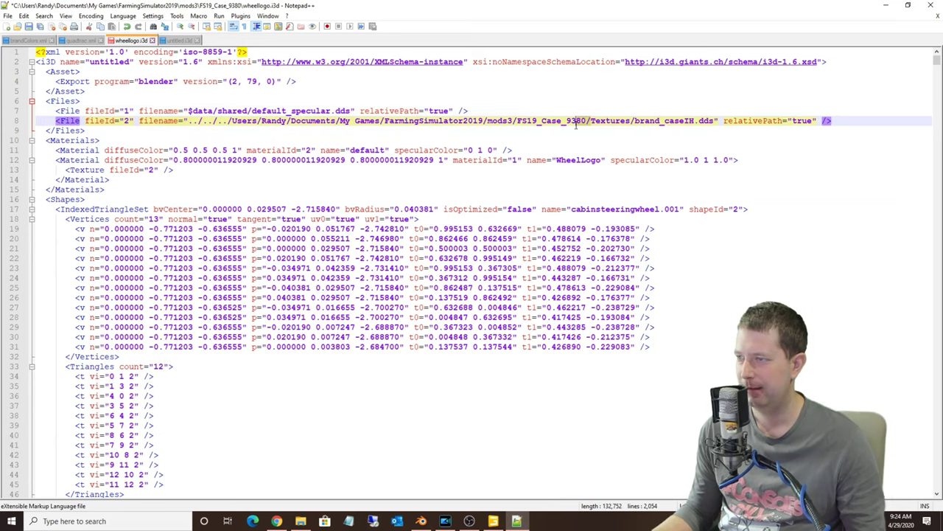
left_click(187, 124, "shift")
key("Delete")
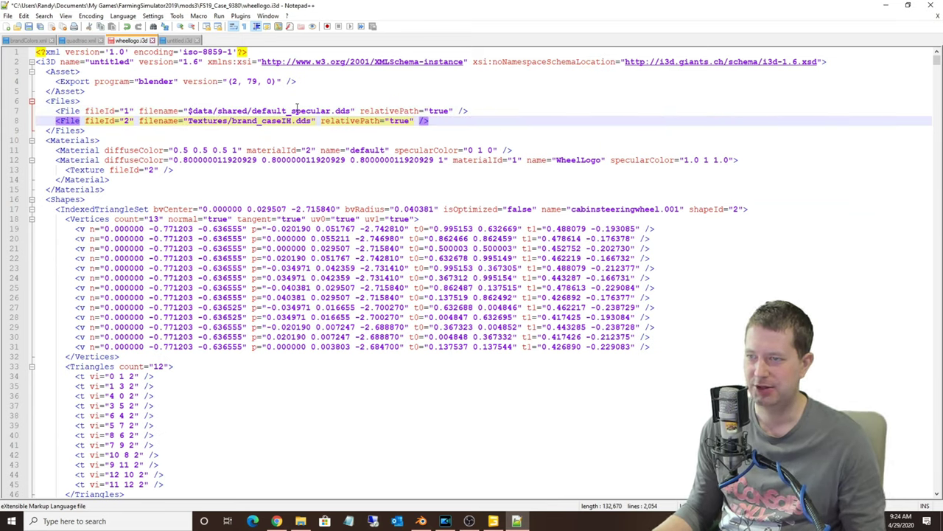
left_click(31, 27)
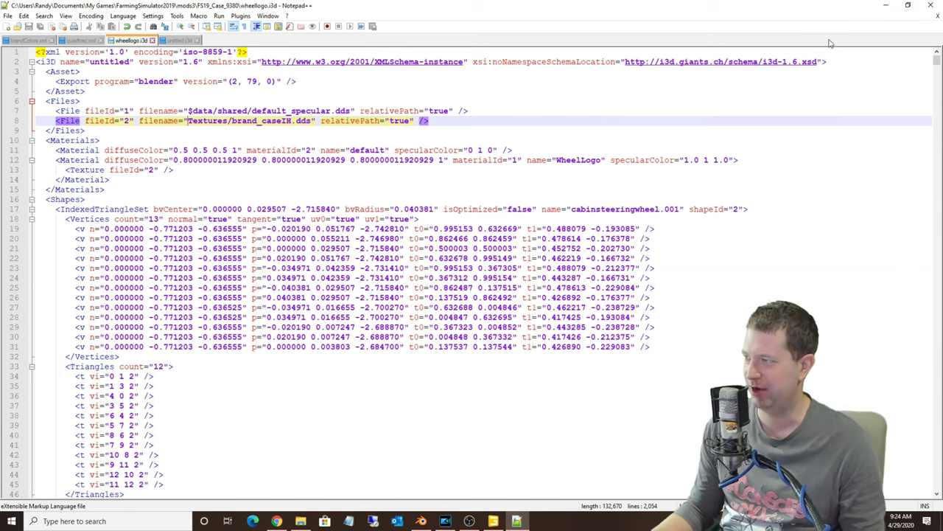
left_click(932, 6)
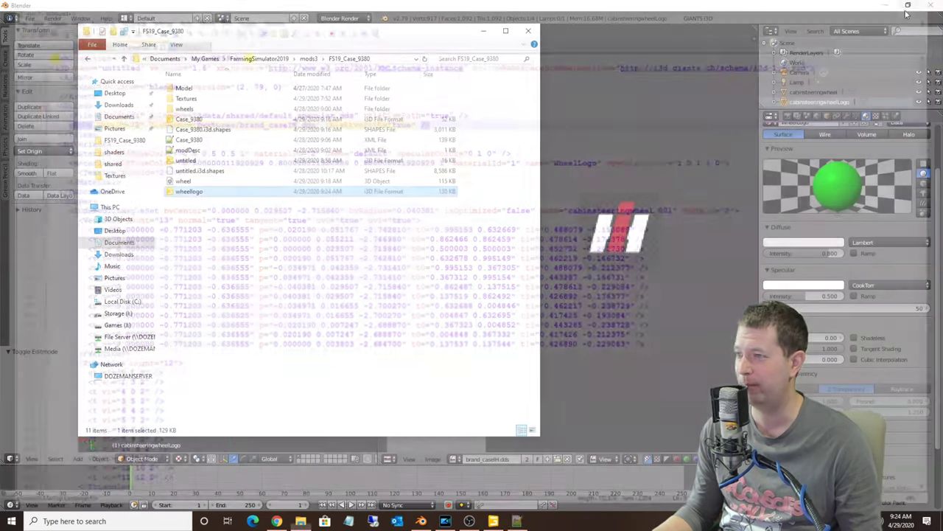
- Reopen wheellogo.i3d and focus on cabinsteeringwheelLogo to view its IH brand logo texture
double_click(203, 195)
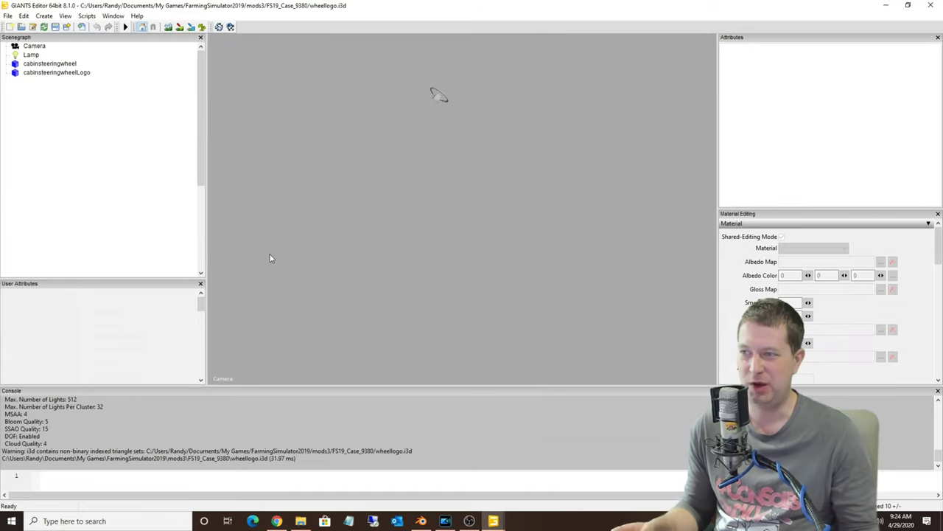
left_click(49, 73)
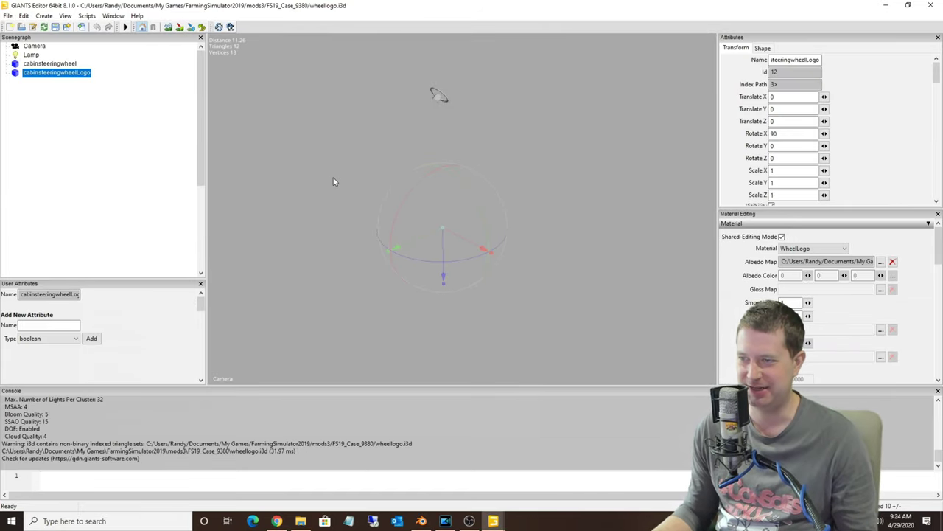
key("f")
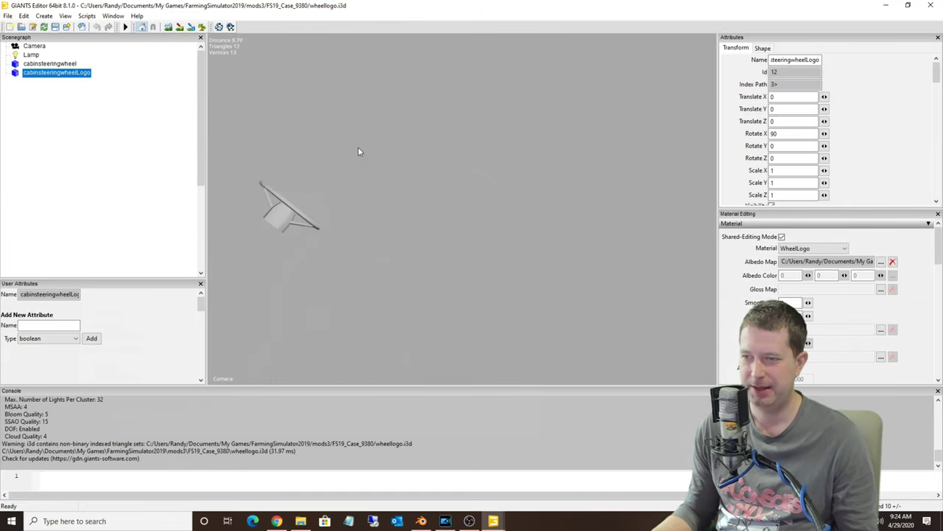
middle_click_drag(252, 187, 340, 163)
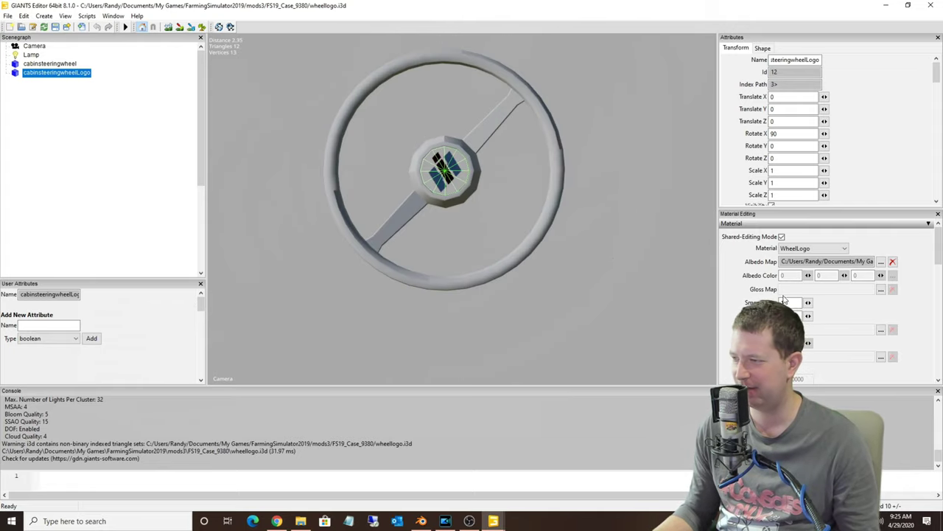
- Set the WheelLogo material's gloss map to the shared default_specular.dds
left_click(881, 291)
left_click(248, 65)
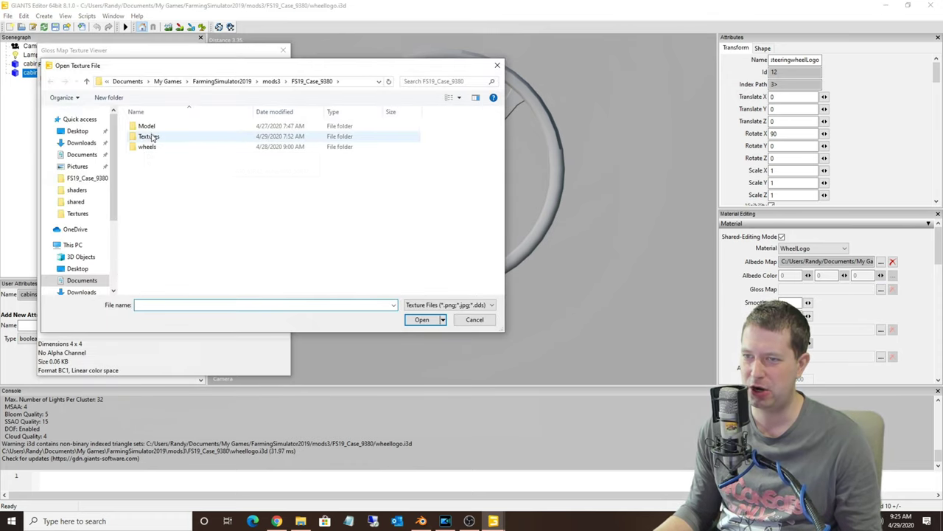
double_click(148, 136)
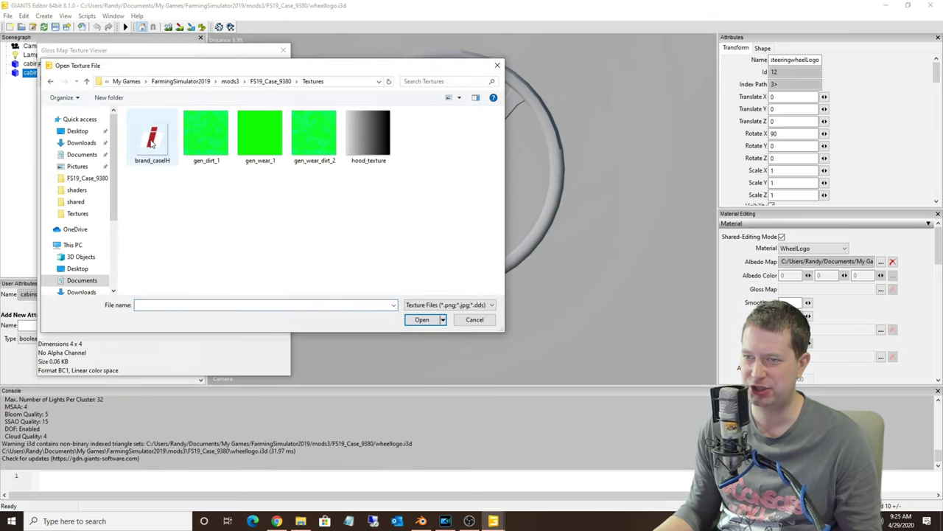
left_click(76, 201)
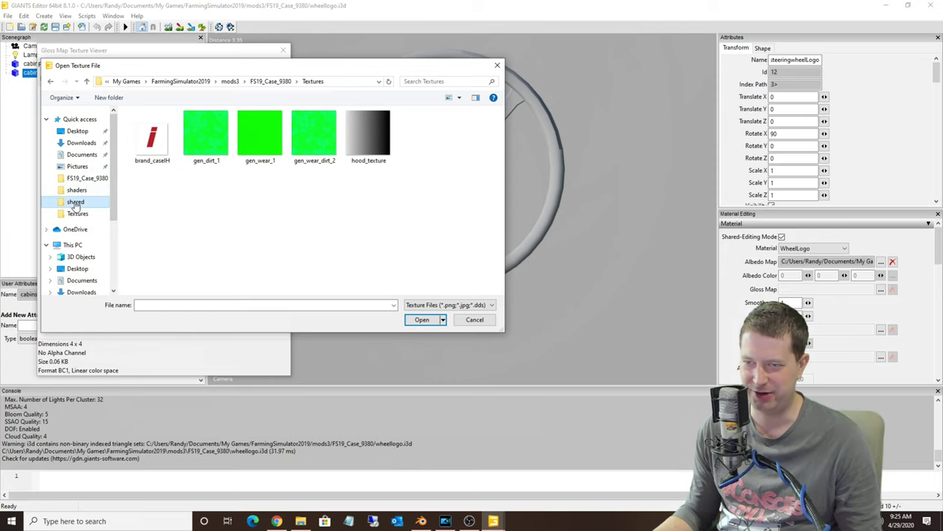
double_click(362, 255)
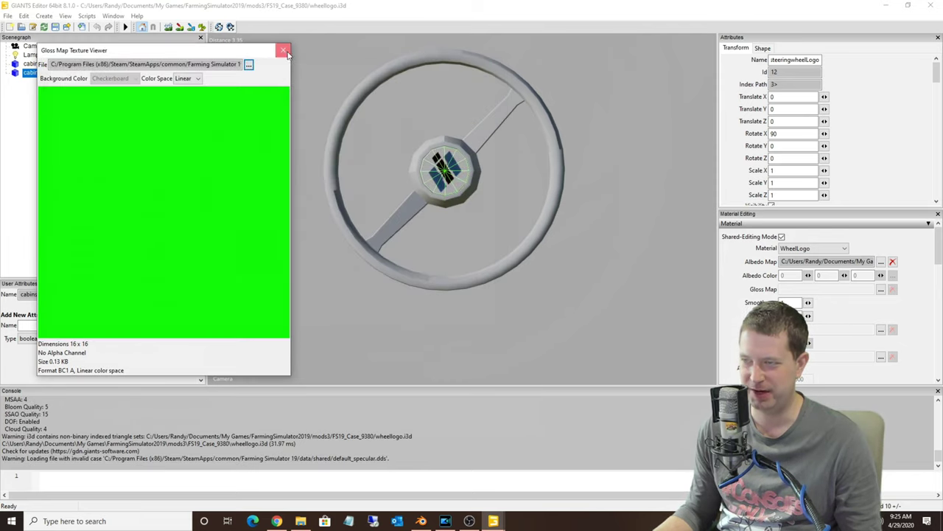
left_click(287, 52)
- Set the normal map to the shared default_normal.dds
left_click(759, 329)
left_click(248, 64)
double_click(316, 250)
left_click(283, 51)
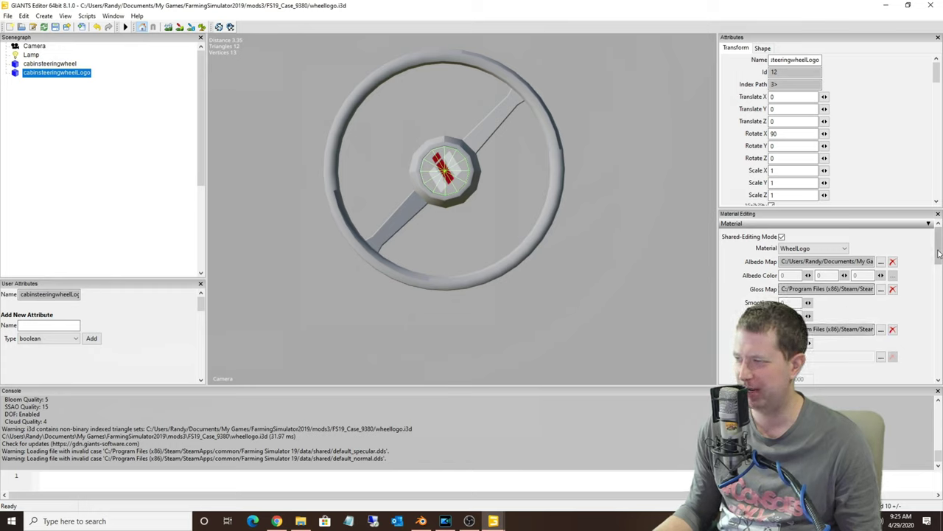
scroll(847, 317, "down", 3)
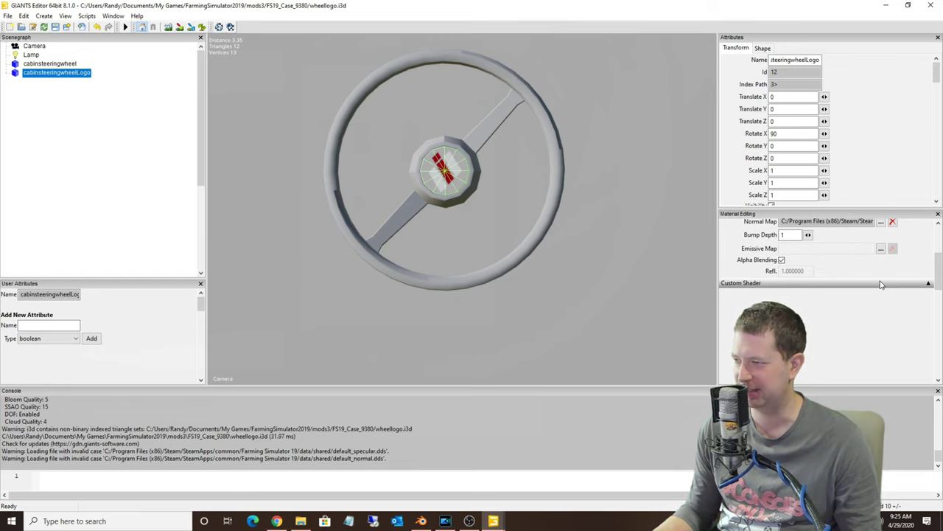
- Load data/shaders/vehicleShader.xml as the WheelLogo material's custom shader and choose the Decal variation
left_click(879, 285)
left_click(887, 299)
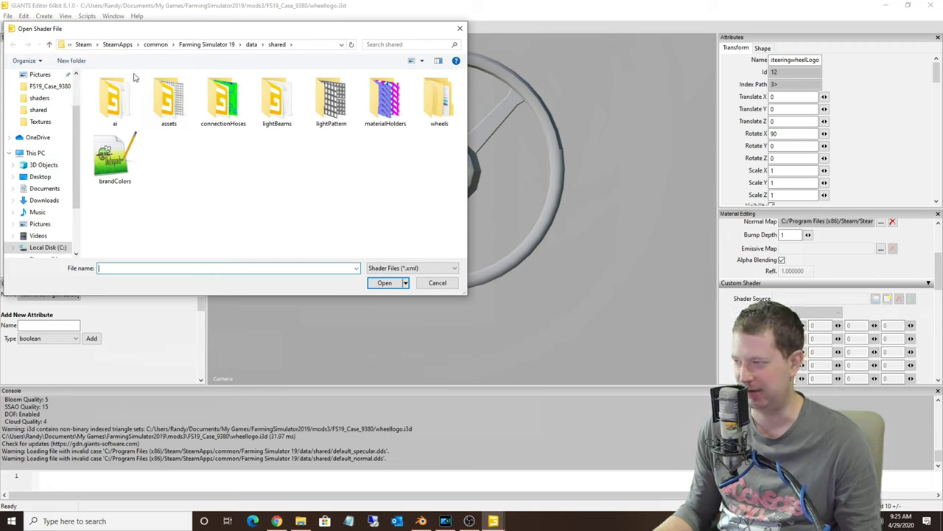
left_click(39, 98)
scroll(184, 199, "down", 10)
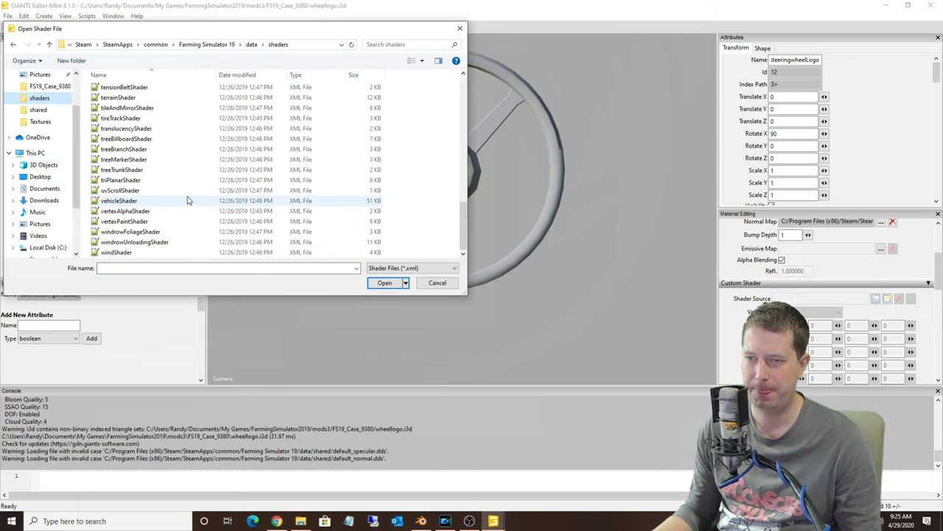
double_click(110, 200)
left_click(803, 312)
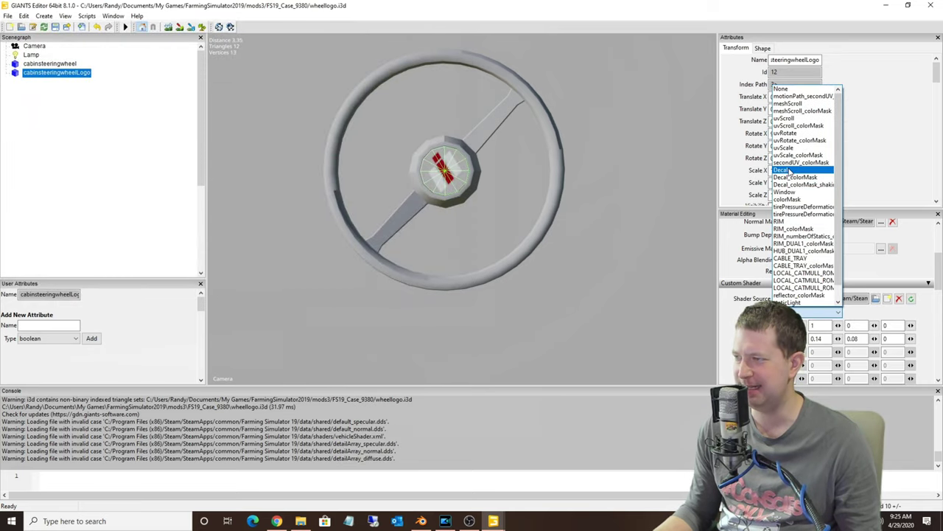
left_click(787, 171)
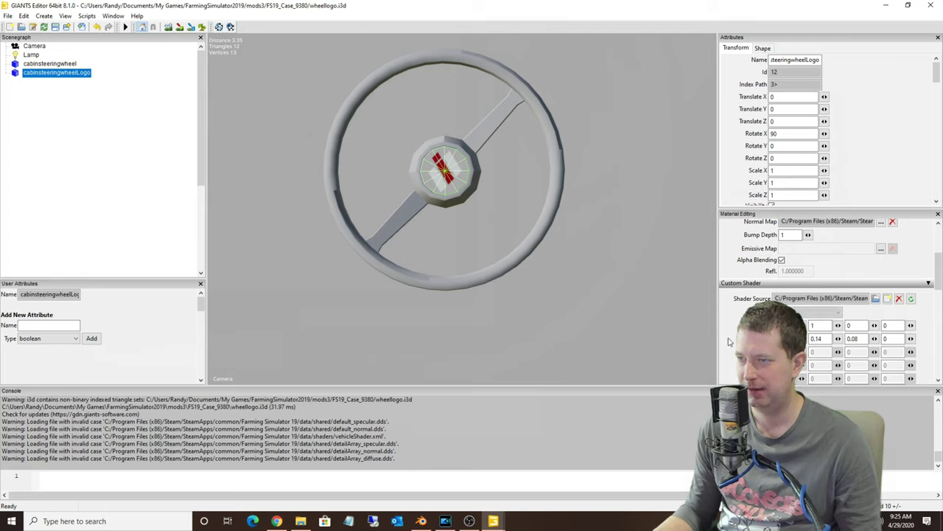